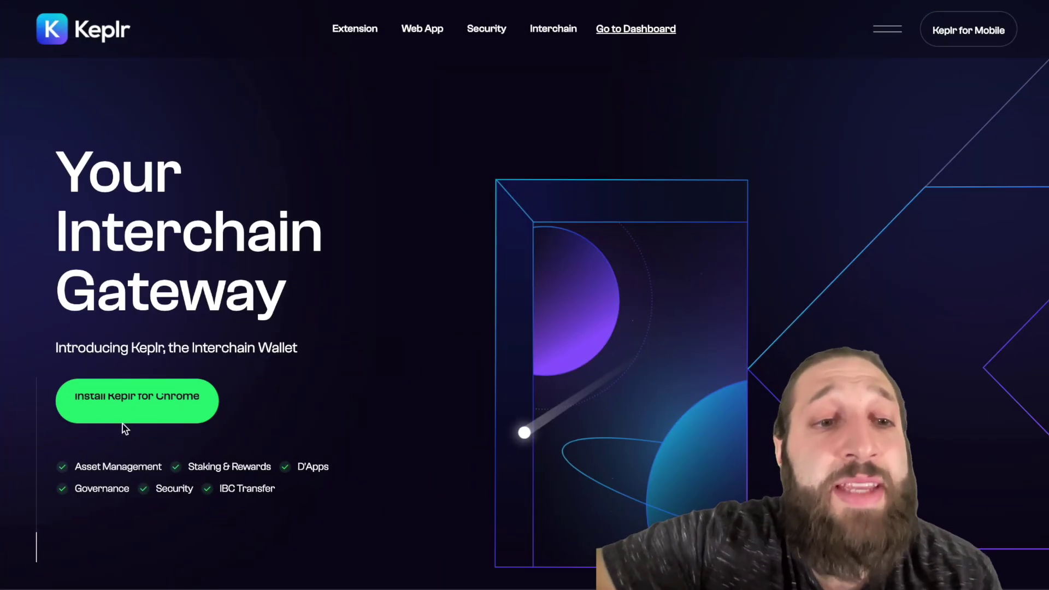
Start installing Keplr for Chrome and open the Keplr wallet extension.
{"action": "left_click", "coordinate": [136, 402]}
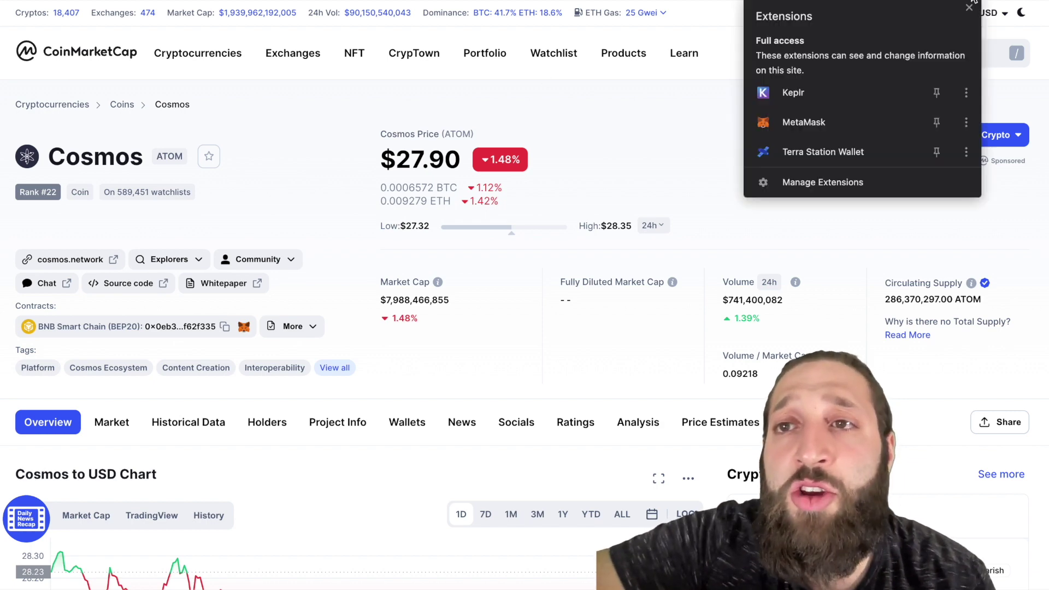
{"action": "left_click", "coordinate": [877, 89]}
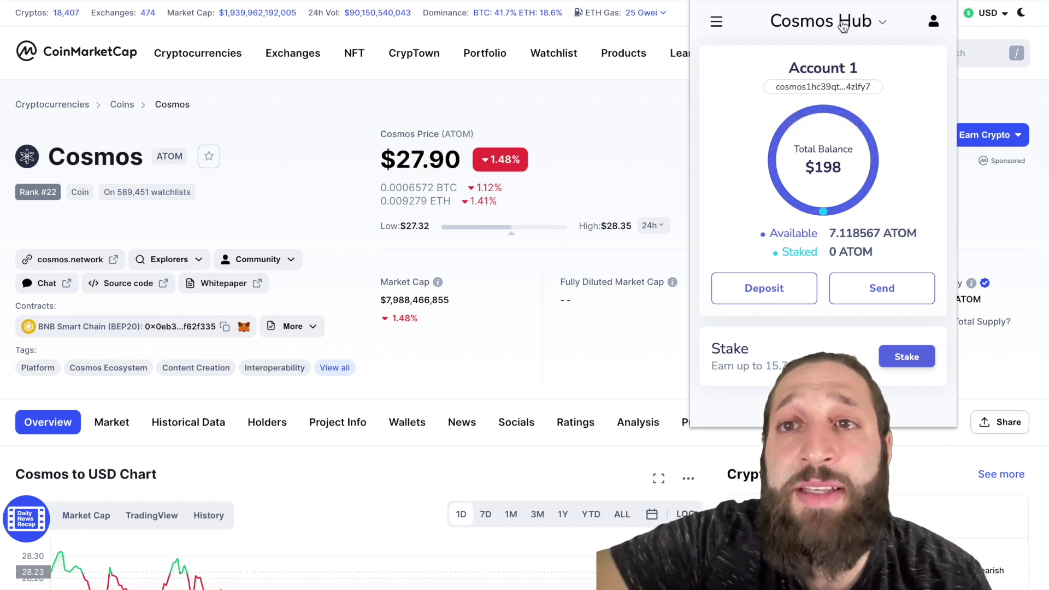
Browse the chains supported by the Keplr wallet, and close the wallet.
{"action": "left_click", "coordinate": [821, 21]}
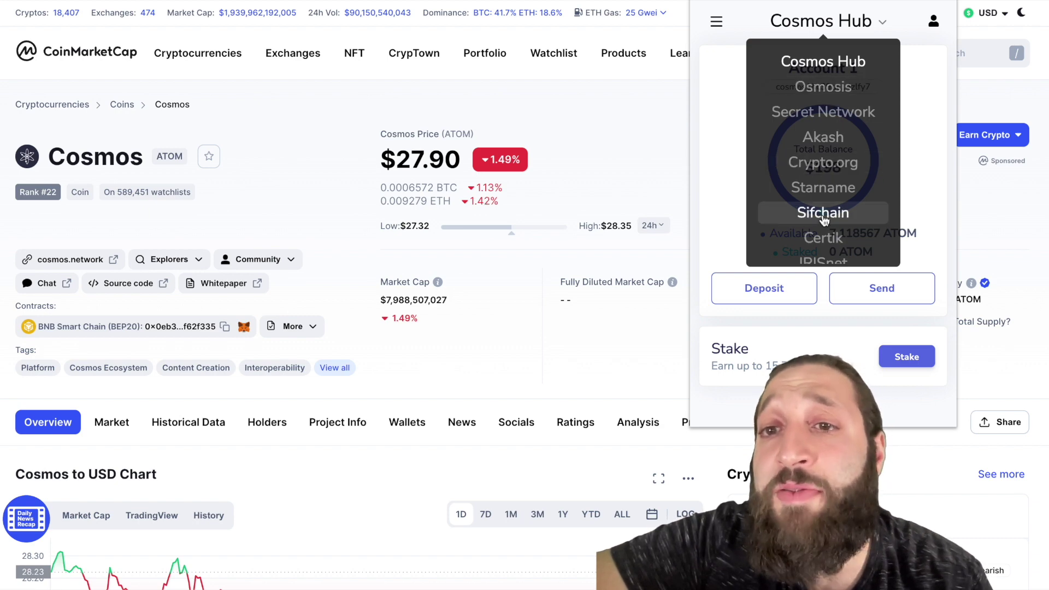
{"action": "scroll", "coordinate": [824, 229], "scroll_direction": "down", "scroll_amount": 5}
{"action": "scroll", "coordinate": [824, 235], "scroll_direction": "down", "scroll_amount": 5}
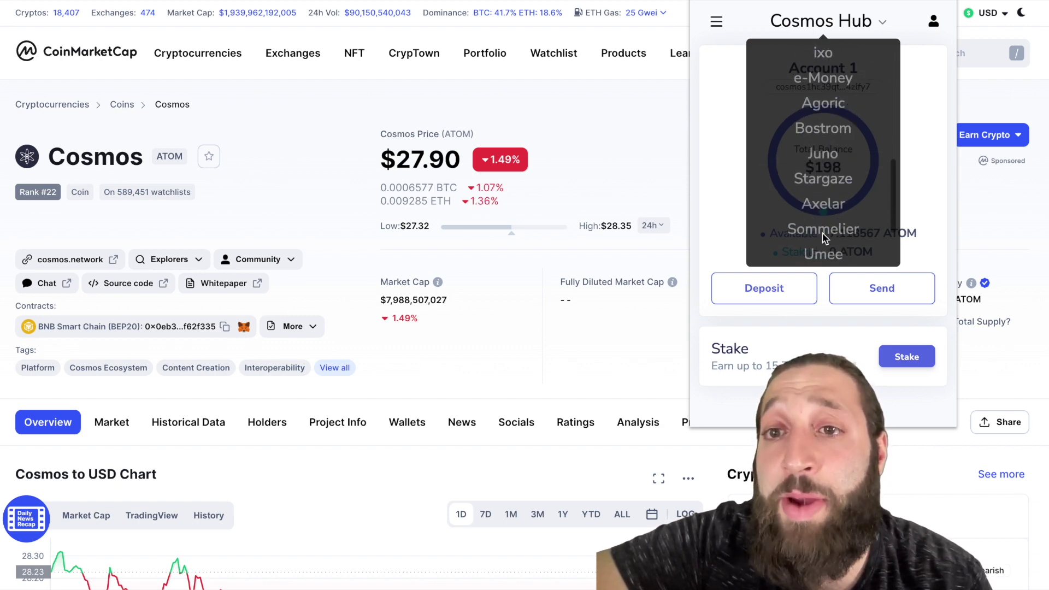
{"action": "scroll", "coordinate": [827, 189], "scroll_direction": "up", "scroll_amount": 4}
{"action": "scroll", "coordinate": [826, 188], "scroll_direction": "up", "scroll_amount": 4}
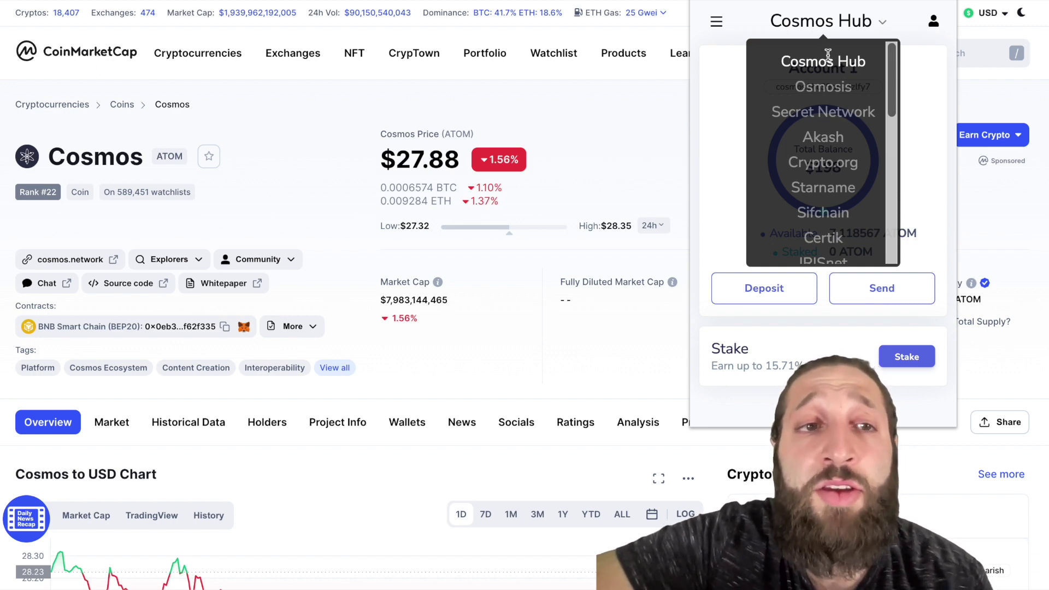
{"action": "scroll", "coordinate": [817, 112], "scroll_direction": "down", "scroll_amount": 3}
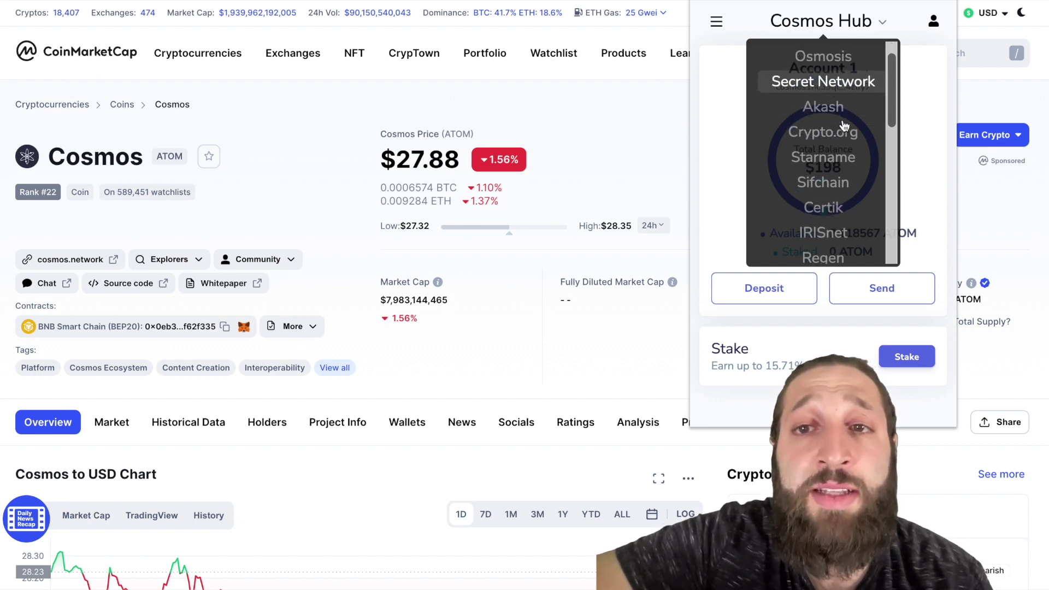
{"action": "left_click", "coordinate": [662, 104]}
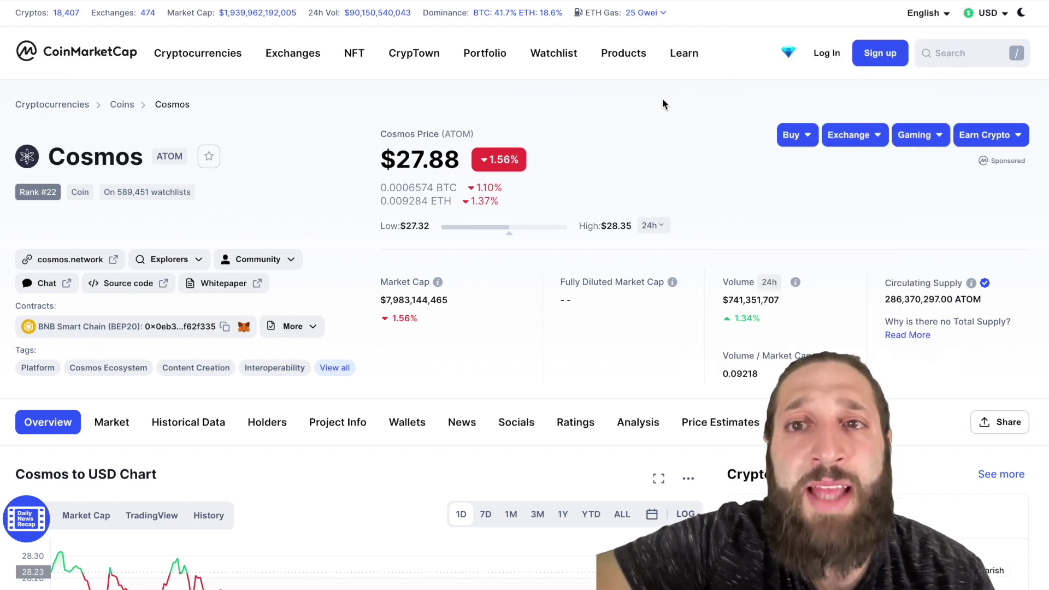
{"action": "scroll", "coordinate": [693, 115], "scroll_direction": "down", "scroll_amount": 2}
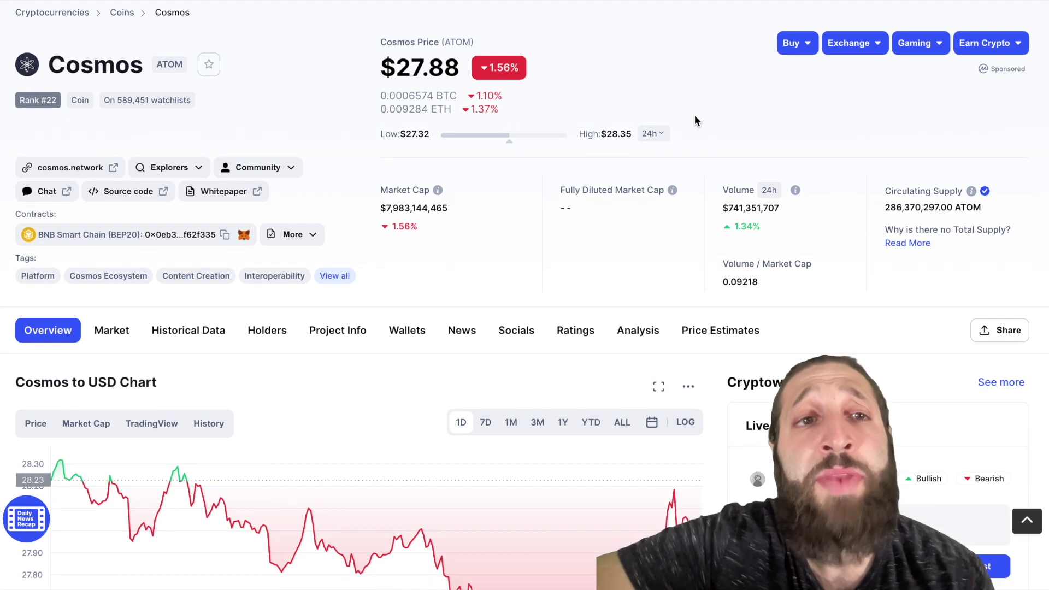
{"action": "scroll", "coordinate": [694, 121], "scroll_direction": "down", "scroll_amount": 1}
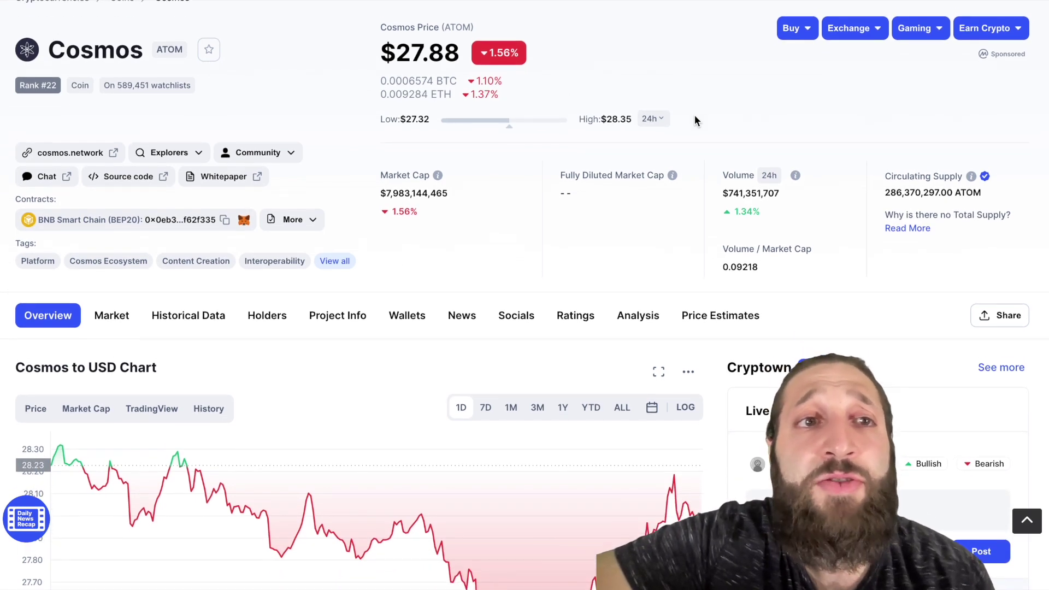
{"action": "scroll", "coordinate": [696, 114], "scroll_direction": "up", "scroll_amount": 2}
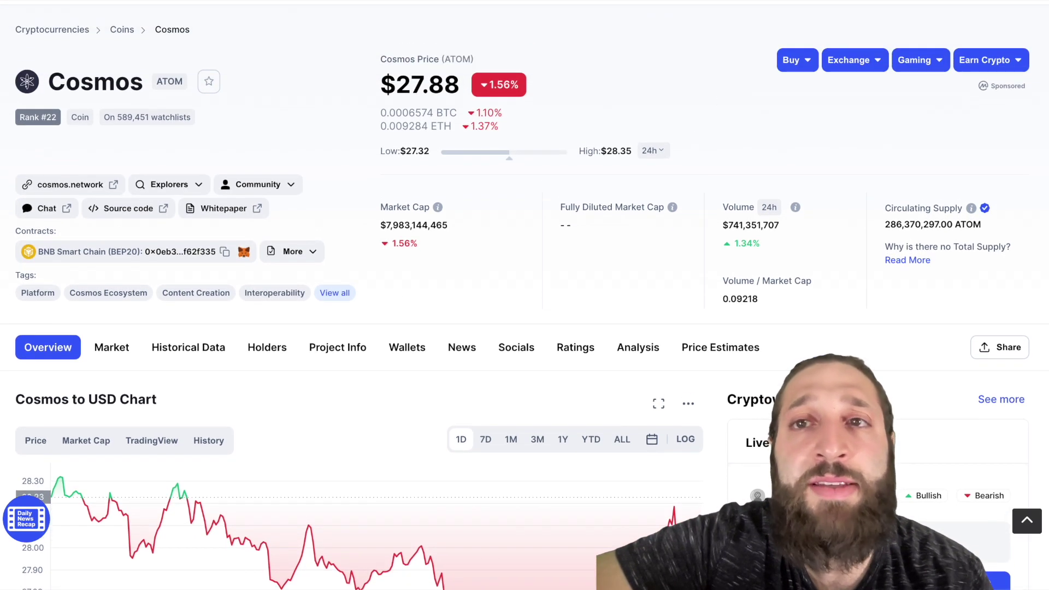
Check the Cosmos Hub account balance in the Keplr wallet, and close the wallet.
{"action": "left_click", "coordinate": [871, 105]}
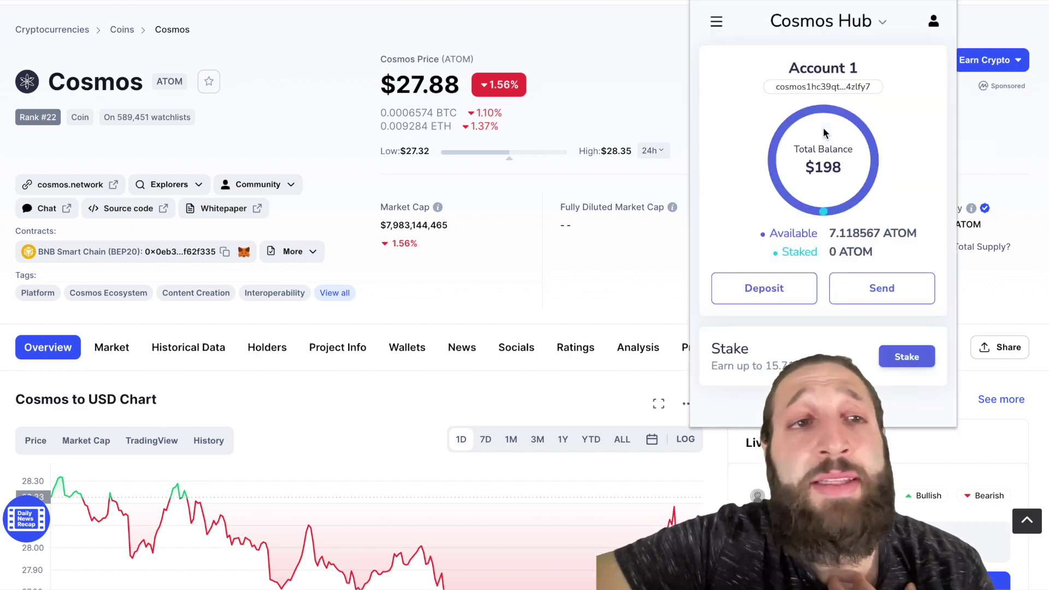
{"action": "left_click", "coordinate": [635, 142]}
Open the full list of Cosmos markets on CoinMarketCap and examine which exchanges trade ATOM.
{"action": "scroll", "coordinate": [636, 142], "scroll_direction": "up", "scroll_amount": 3}
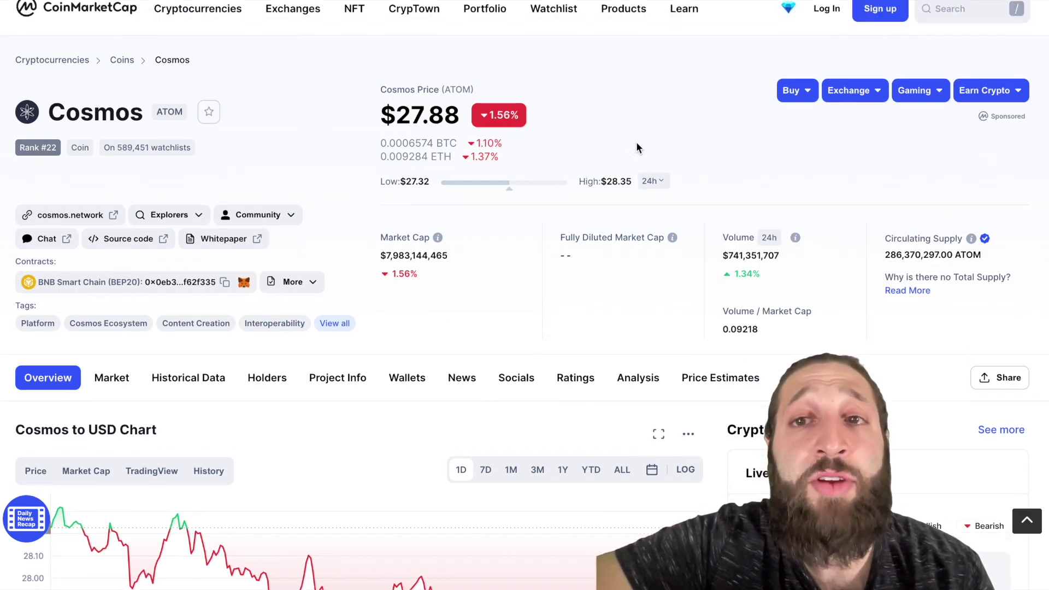
{"action": "scroll", "coordinate": [165, 166], "scroll_direction": "down", "scroll_amount": 20}
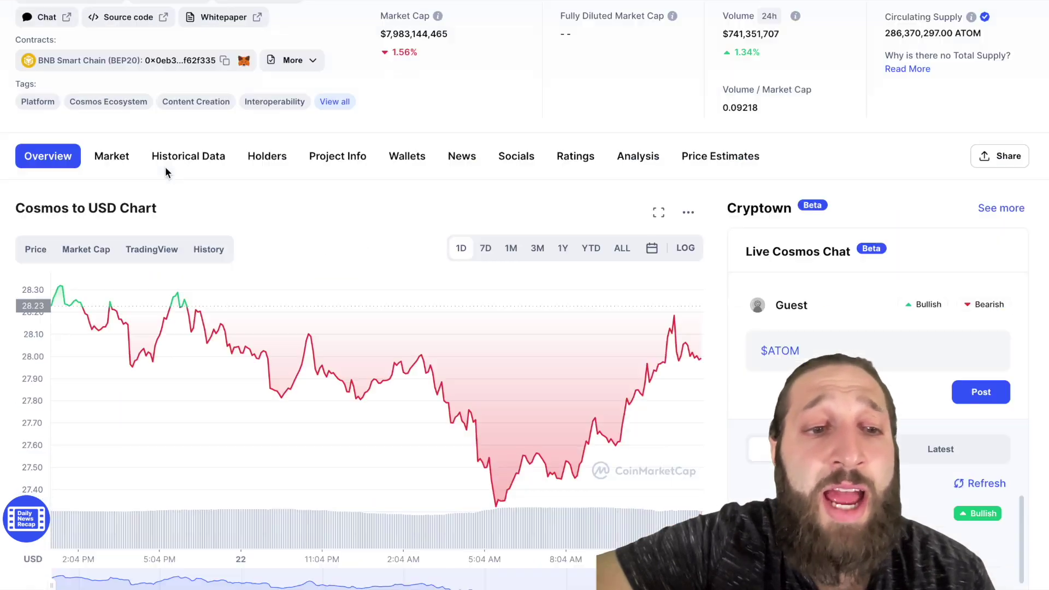
{"action": "scroll", "coordinate": [215, 295], "scroll_direction": "down", "scroll_amount": 13}
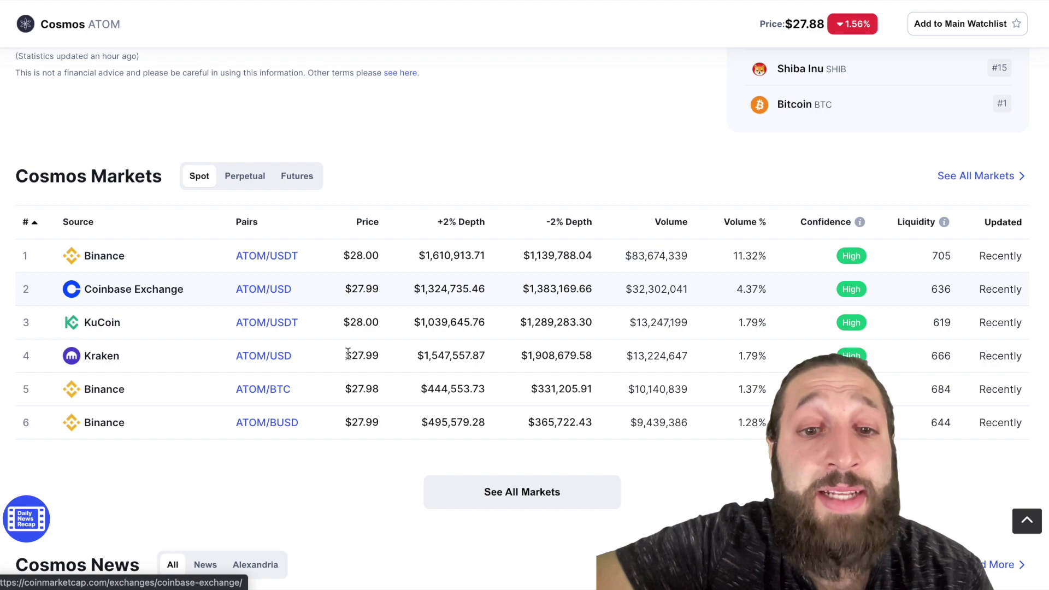
{"action": "left_click", "coordinate": [521, 491]}
{"action": "scroll", "coordinate": [363, 310], "scroll_direction": "down", "scroll_amount": 10}
{"action": "scroll", "coordinate": [363, 310], "scroll_direction": "up", "scroll_amount": 1}
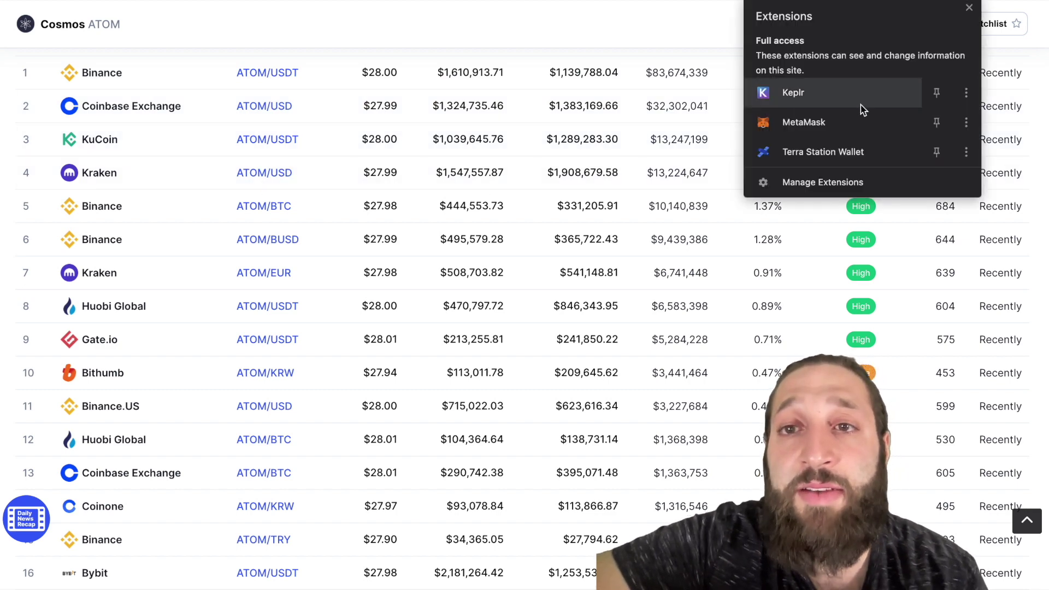
View the Osmosis account in the Keplr wallet and return to the Cosmos Hub network.
{"action": "left_click", "coordinate": [861, 105]}
{"action": "left_click", "coordinate": [850, 86]}
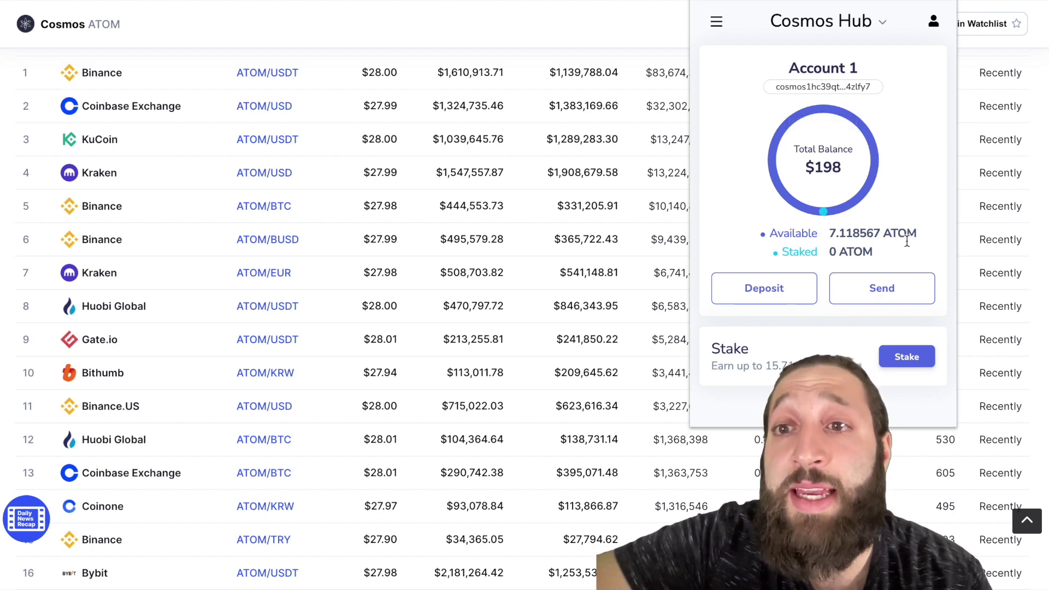
{"action": "left_click", "coordinate": [836, 22]}
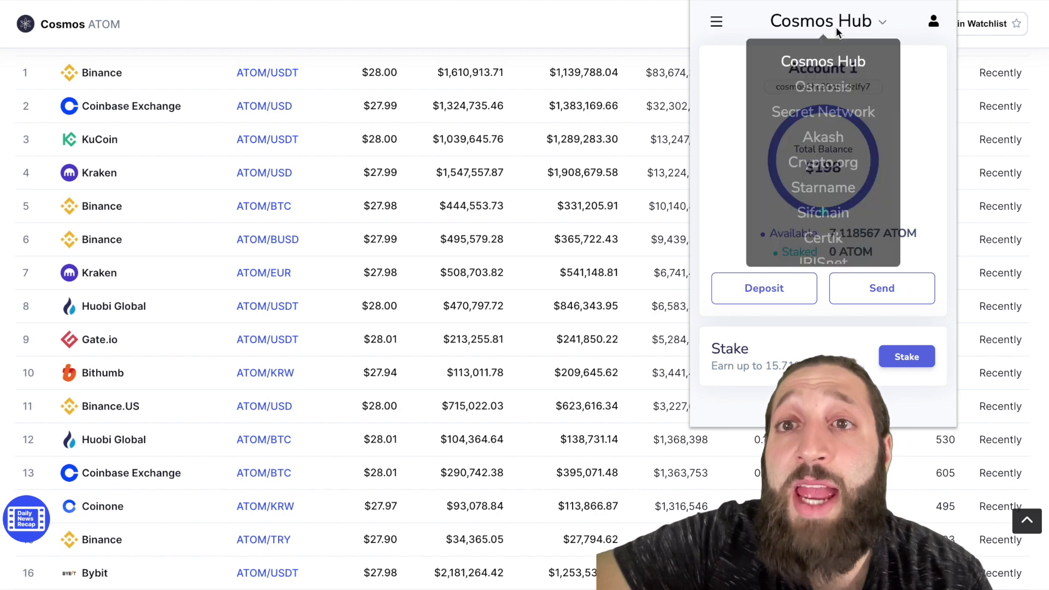
{"action": "left_click", "coordinate": [830, 86]}
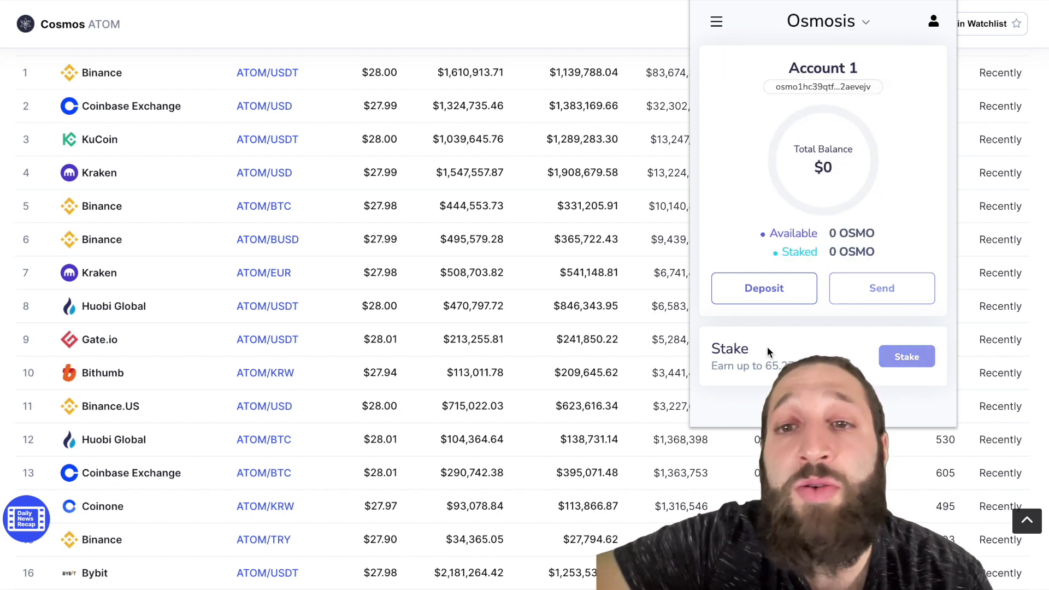
{"action": "left_click", "coordinate": [835, 22]}
{"action": "left_click", "coordinate": [829, 55]}
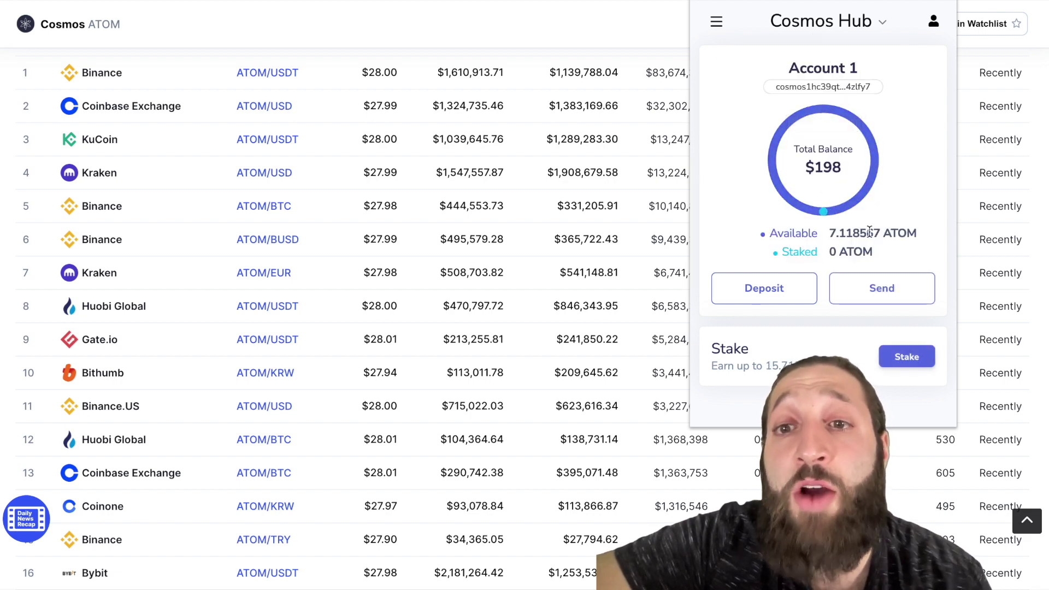
Open the Keplr web app through the wallet's staking option and display the account dashboard.
{"action": "left_click", "coordinate": [905, 355]}
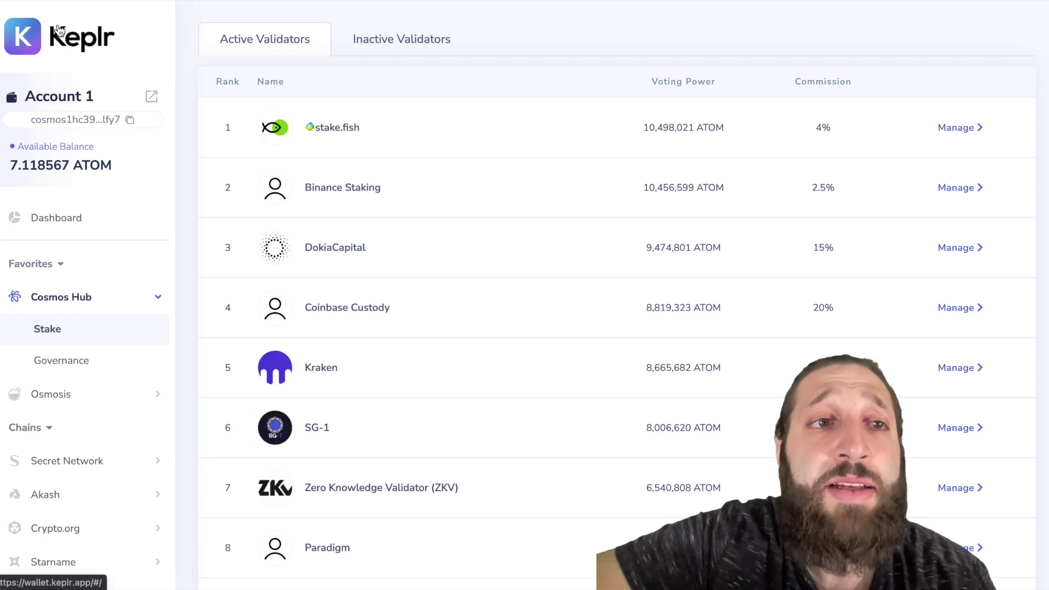
{"action": "left_click", "coordinate": [56, 217]}
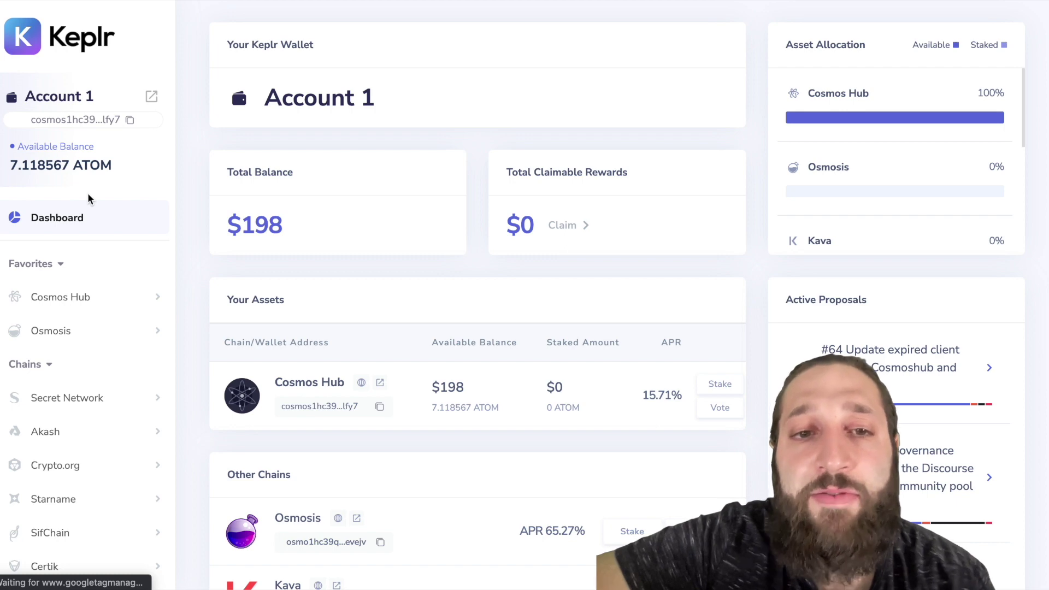
{"action": "left_click", "coordinate": [160, 229]}
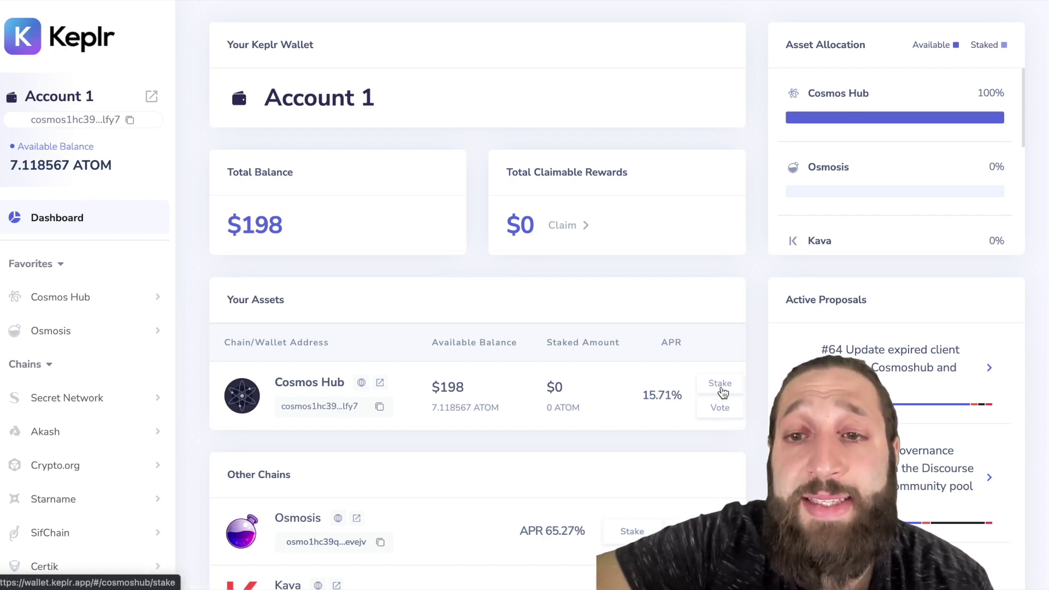
Vote Yes on proposal #64 "Update expired client between Cosmoshub and Bostrom" and approve the transaction.
{"action": "scroll", "coordinate": [819, 360], "scroll_direction": "down", "scroll_amount": 1}
{"action": "left_click", "coordinate": [852, 383]}
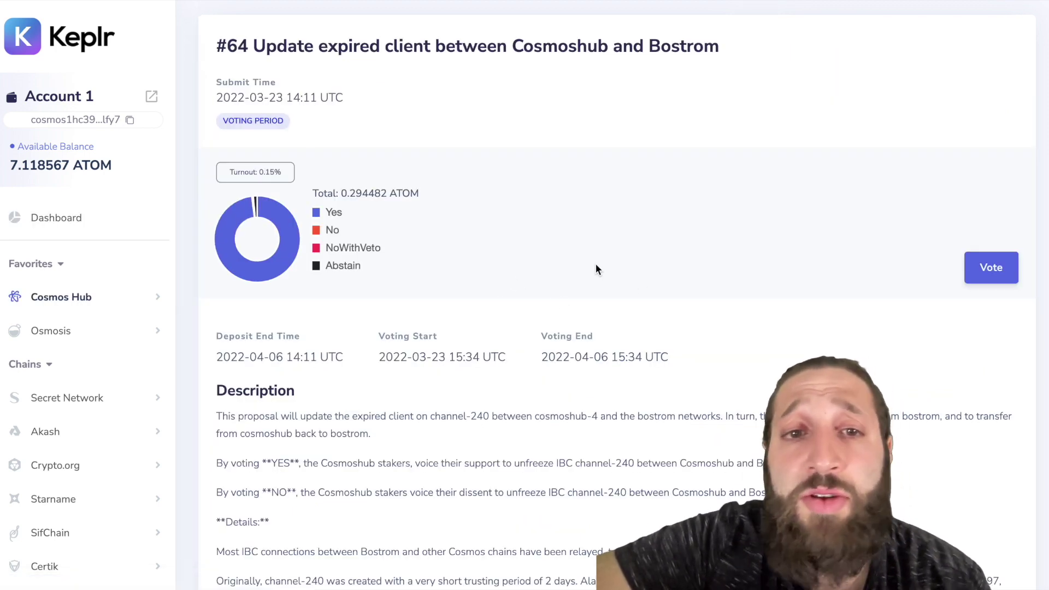
{"action": "left_click", "coordinate": [974, 276]}
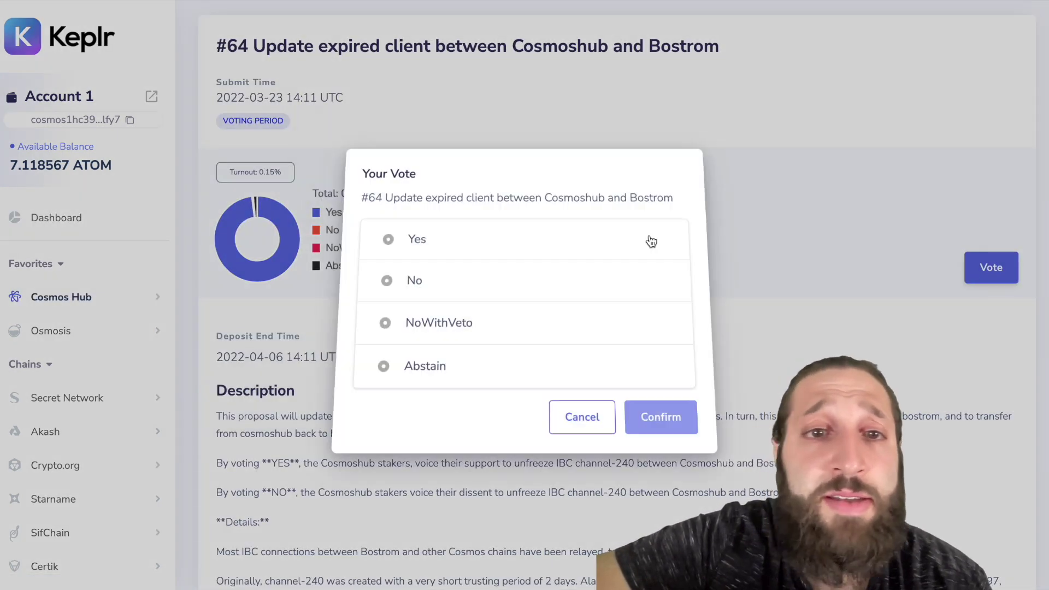
{"action": "left_click", "coordinate": [467, 255]}
{"action": "left_click", "coordinate": [645, 413]}
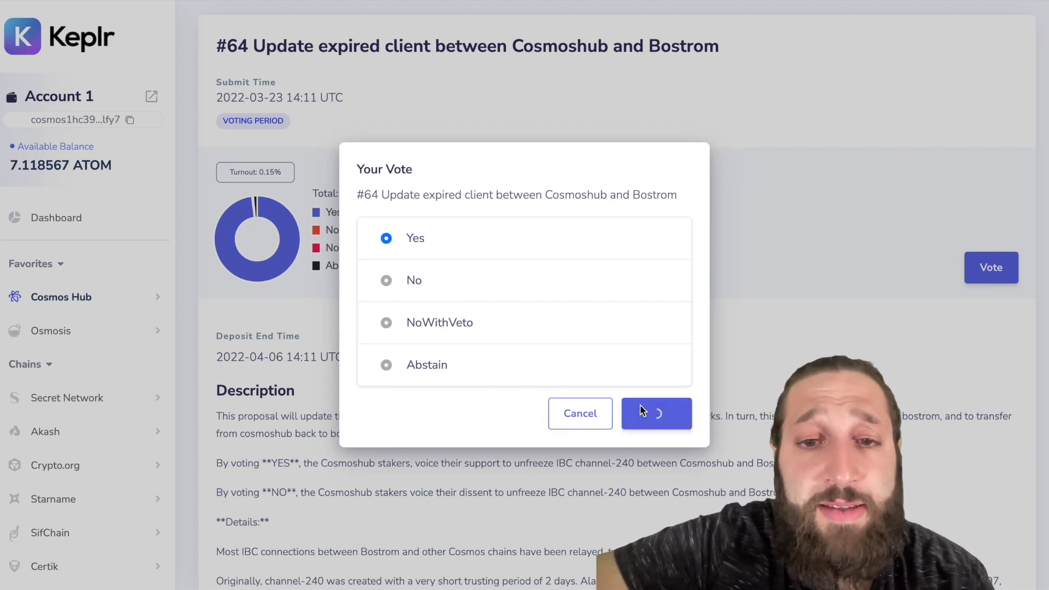
{"action": "left_click", "coordinate": [229, 365]}
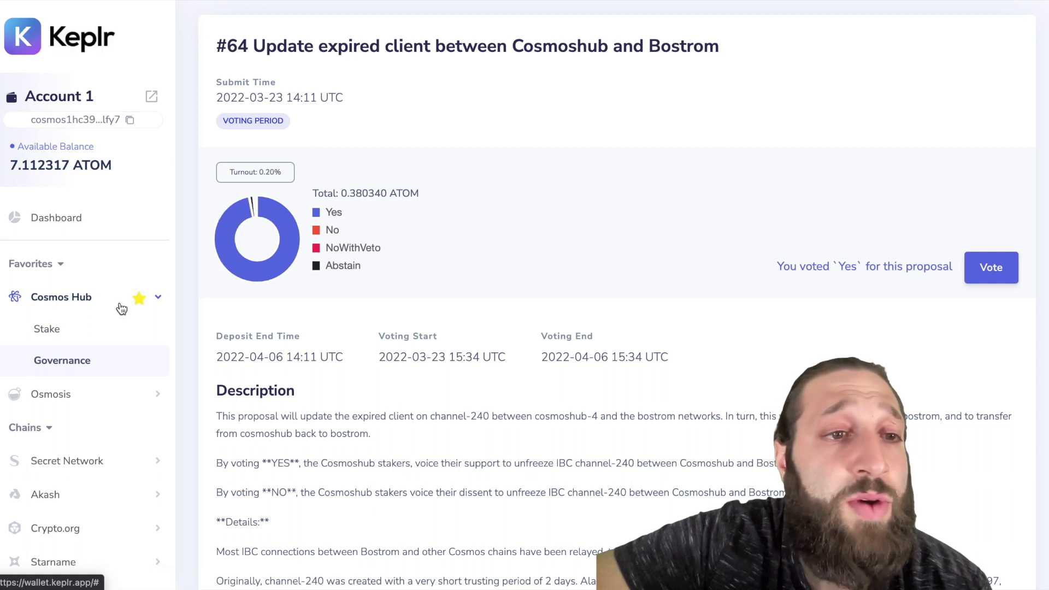
Open the Cosmos Hub validators and start a delegation to the stake.fish validator.
{"action": "left_click", "coordinate": [98, 333]}
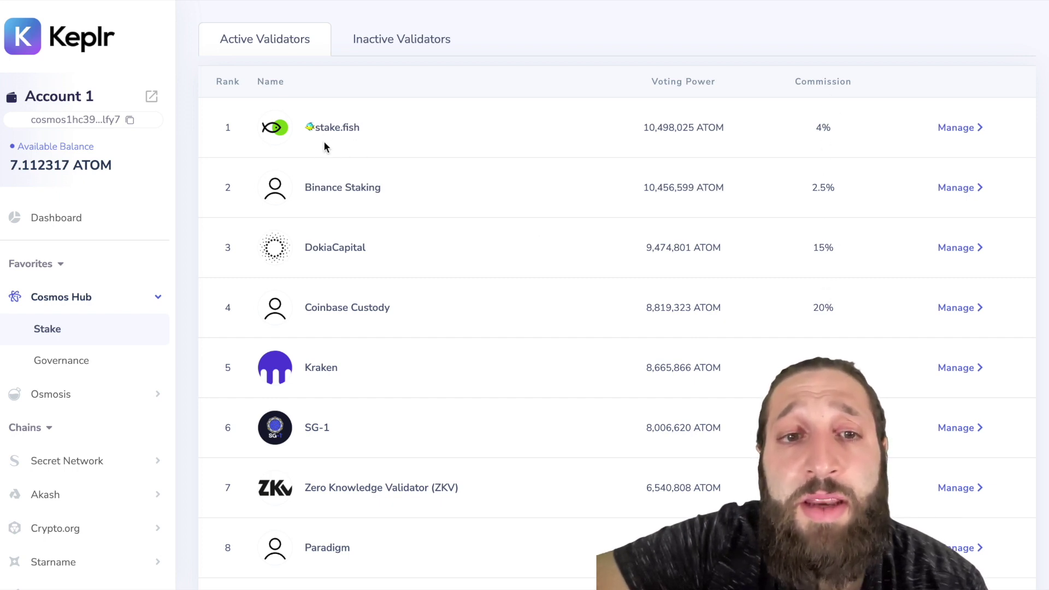
{"action": "left_click", "coordinate": [970, 130]}
{"action": "left_click", "coordinate": [653, 392]}
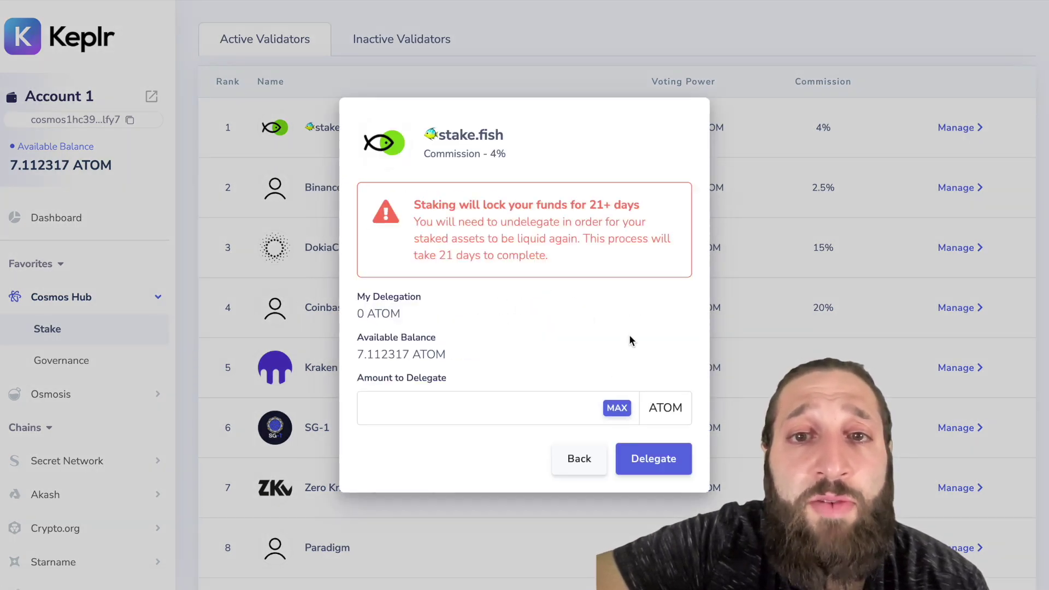
Delegate 1 ATOM to stake.fish and approve the transaction with the Average fee.
{"action": "left_click", "coordinate": [480, 411]}
{"action": "type", "text": "1"}
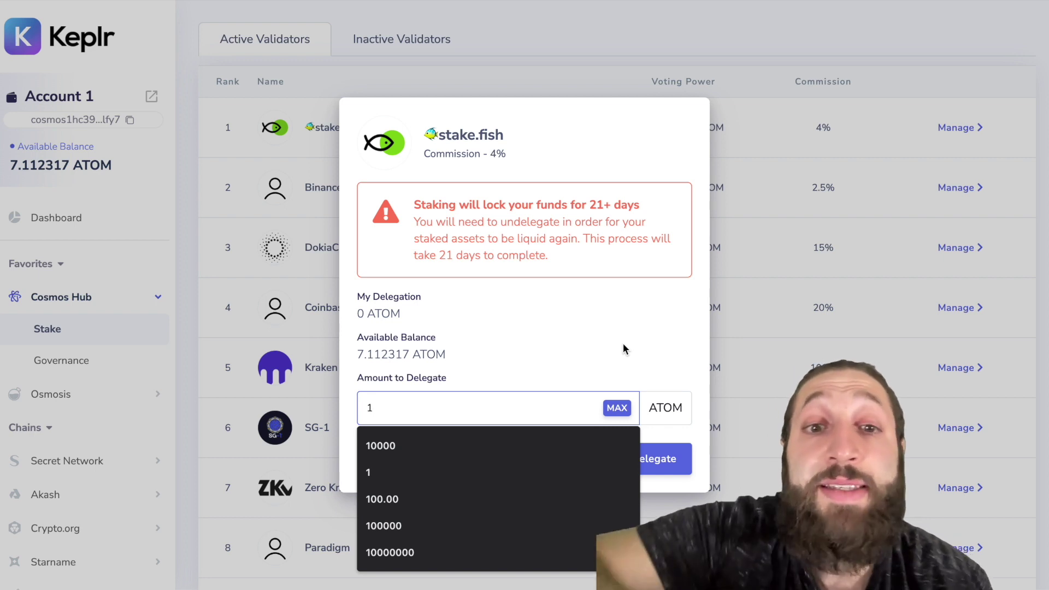
{"action": "left_click", "coordinate": [664, 431]}
{"action": "left_click", "coordinate": [666, 459]}
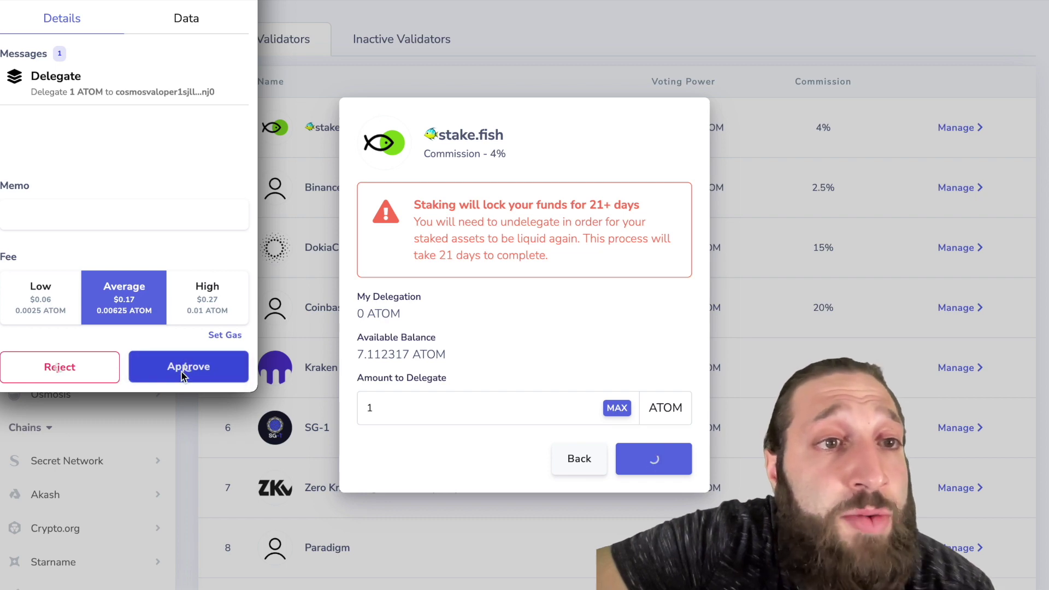
{"action": "left_click", "coordinate": [182, 377]}
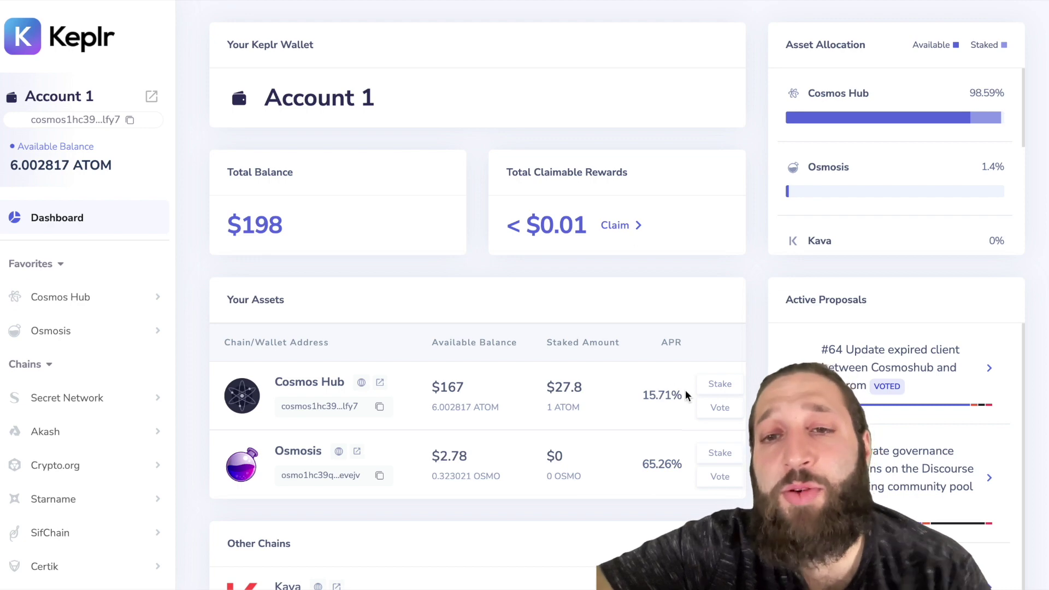
Examine the staking APRs of the other chains on the Keplr dashboard.
{"action": "scroll", "coordinate": [686, 391], "scroll_direction": "down", "scroll_amount": 6}
{"action": "scroll", "coordinate": [566, 267], "scroll_direction": "down", "scroll_amount": 2}
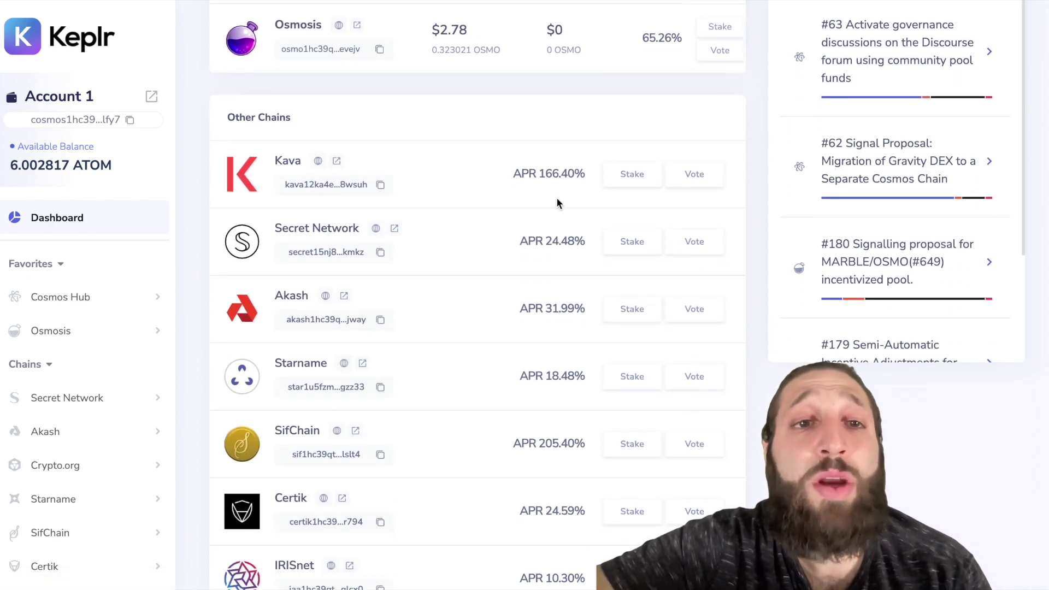
{"action": "scroll", "coordinate": [556, 198], "scroll_direction": "down", "scroll_amount": 1}
{"action": "scroll", "coordinate": [557, 199], "scroll_direction": "down", "scroll_amount": 1}
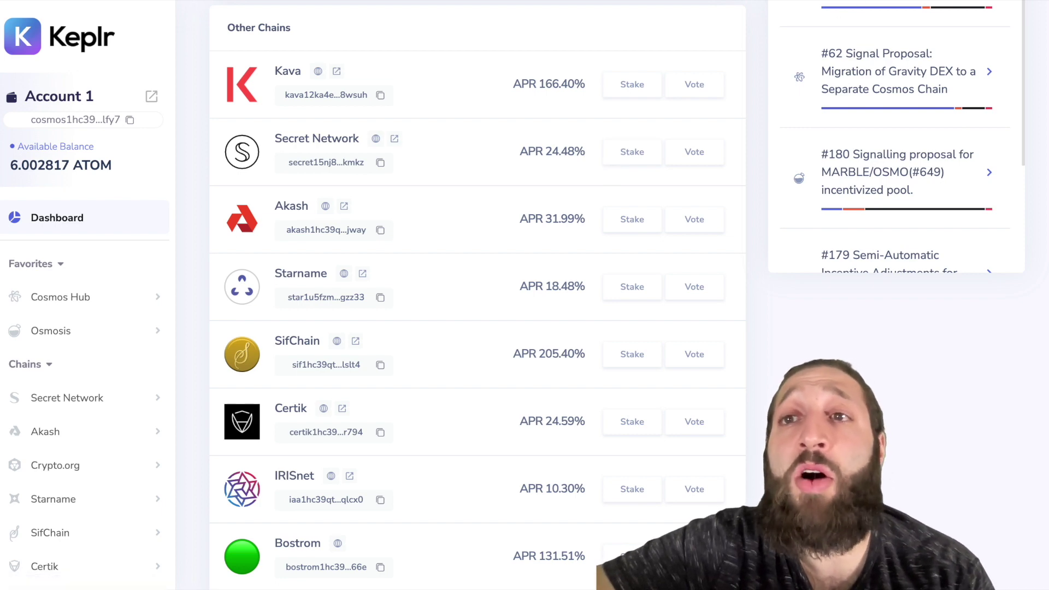
Open the Keplr wallet extension, view the account on Secret Network, and switch it back to Cosmos Hub.
{"action": "left_click", "coordinate": [937, 1]}
{"action": "left_click", "coordinate": [831, 90]}
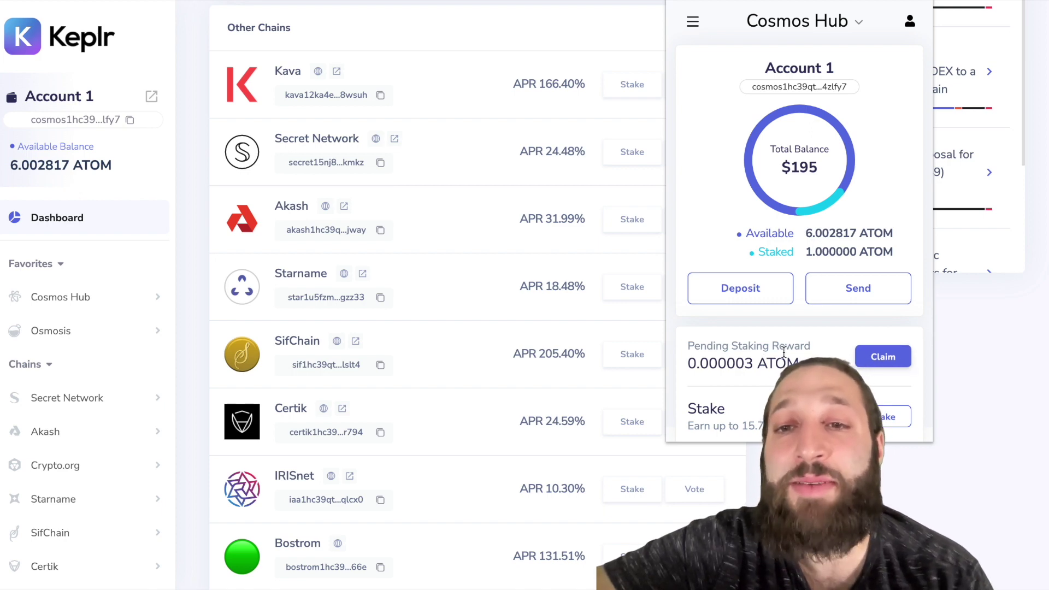
{"action": "left_click", "coordinate": [811, 30]}
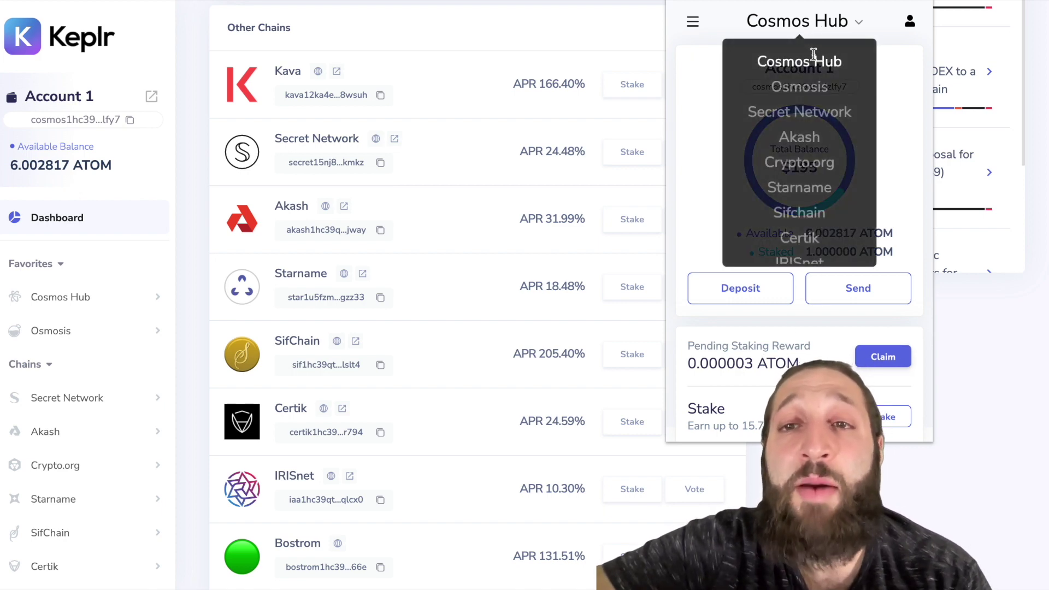
{"action": "left_click", "coordinate": [801, 113]}
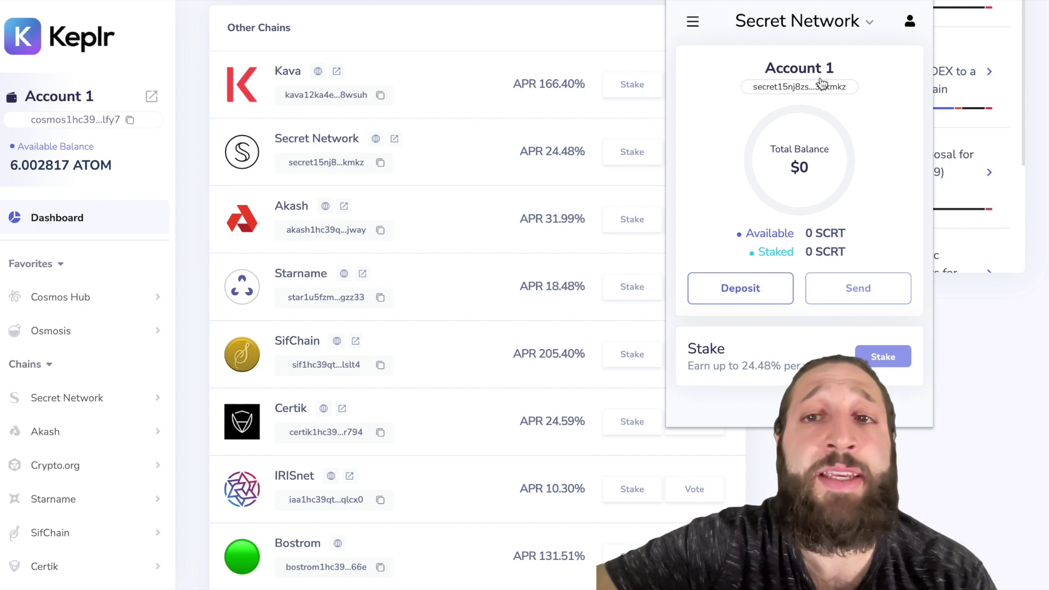
{"action": "left_click", "coordinate": [816, 21]}
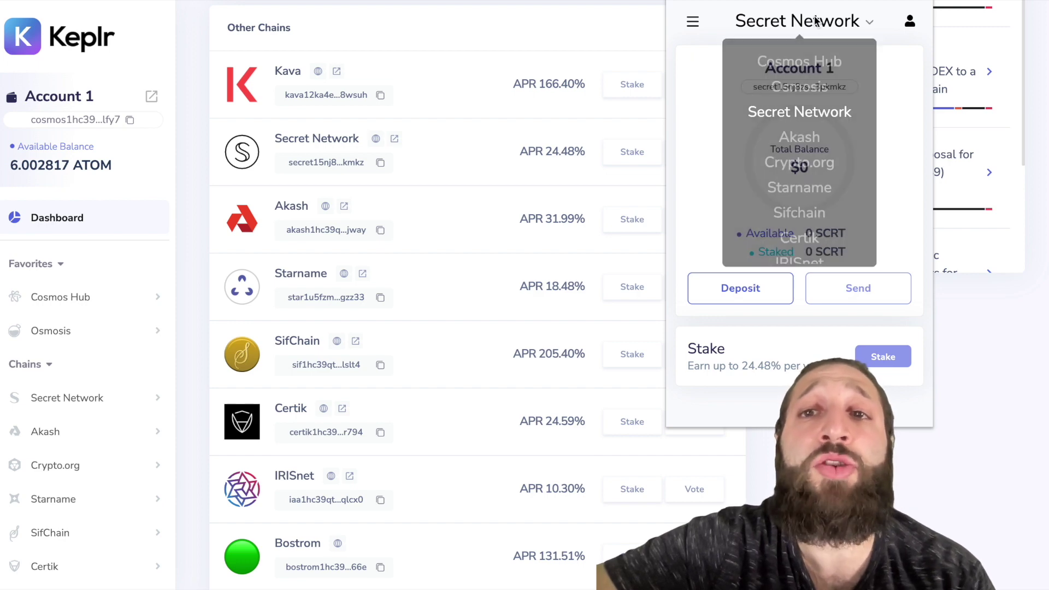
{"action": "left_click", "coordinate": [808, 64]}
Switch to Osmosis and examine the APR and liquidity of its incentivized pools.
{"action": "left_click", "coordinate": [495, 34]}
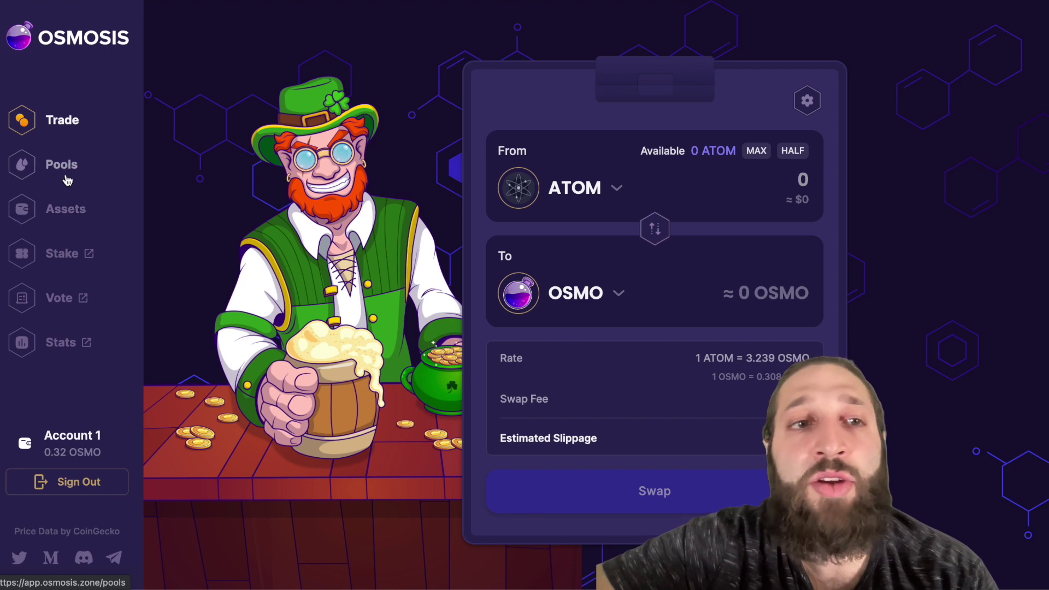
{"action": "left_click", "coordinate": [113, 166]}
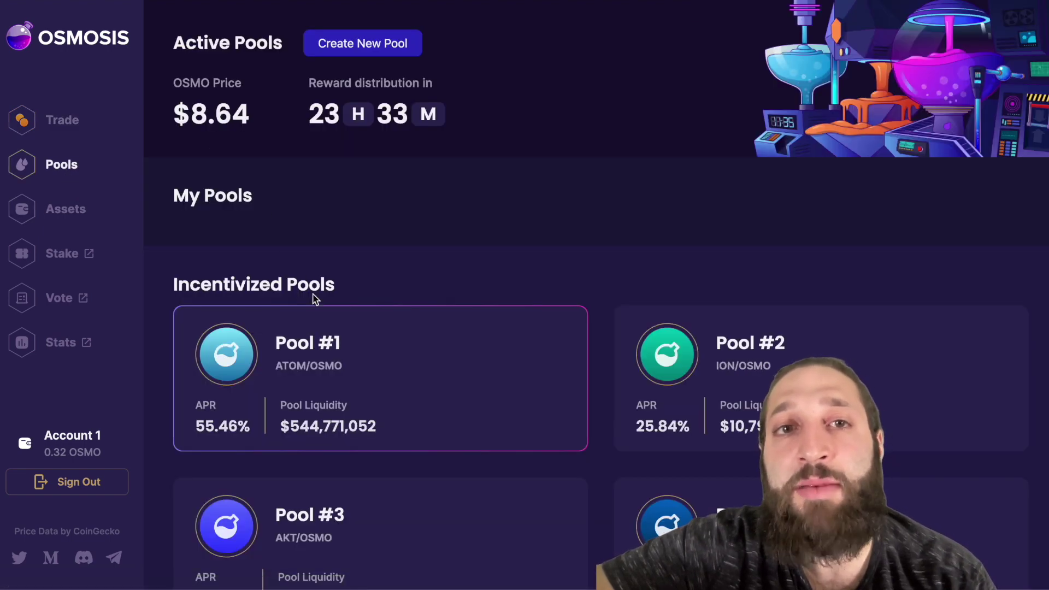
{"action": "scroll", "coordinate": [337, 327], "scroll_direction": "down", "scroll_amount": 7}
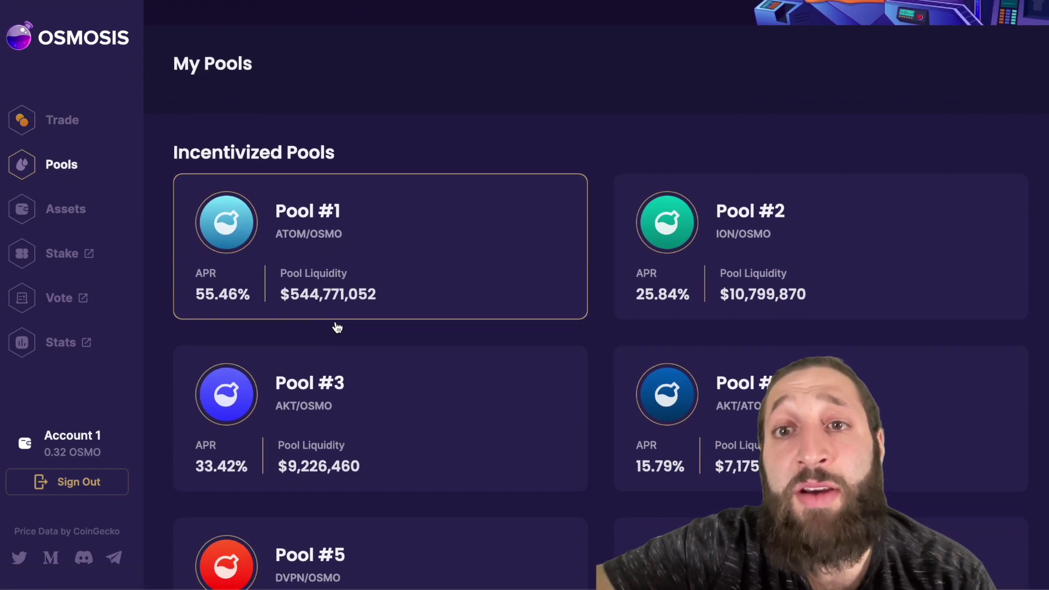
{"action": "scroll", "coordinate": [337, 327], "scroll_direction": "down", "scroll_amount": 20}
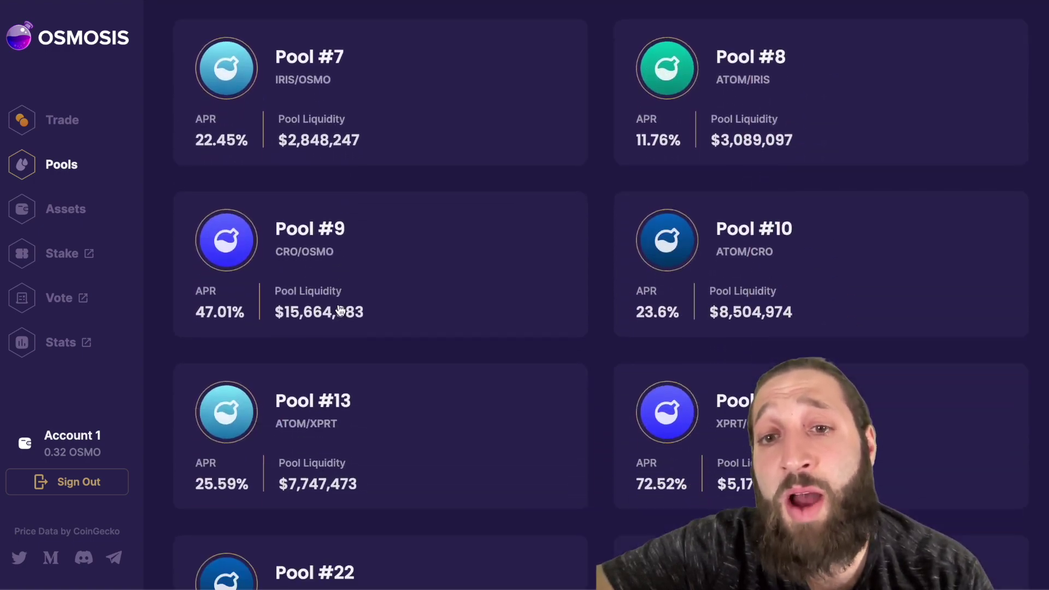
{"action": "scroll", "coordinate": [341, 310], "scroll_direction": "down", "scroll_amount": 10}
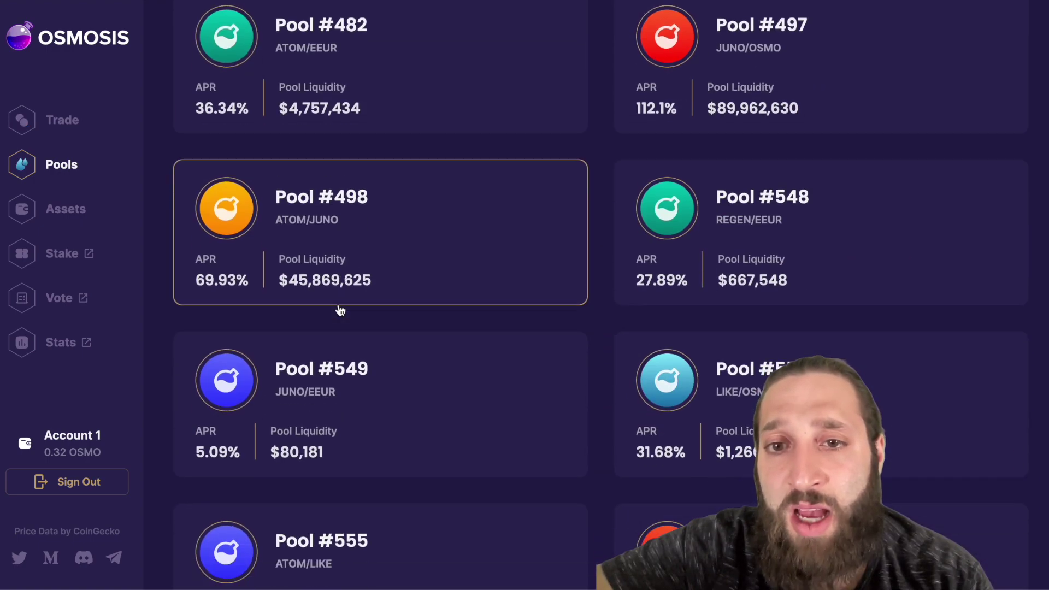
{"action": "scroll", "coordinate": [341, 309], "scroll_direction": "down", "scroll_amount": 7}
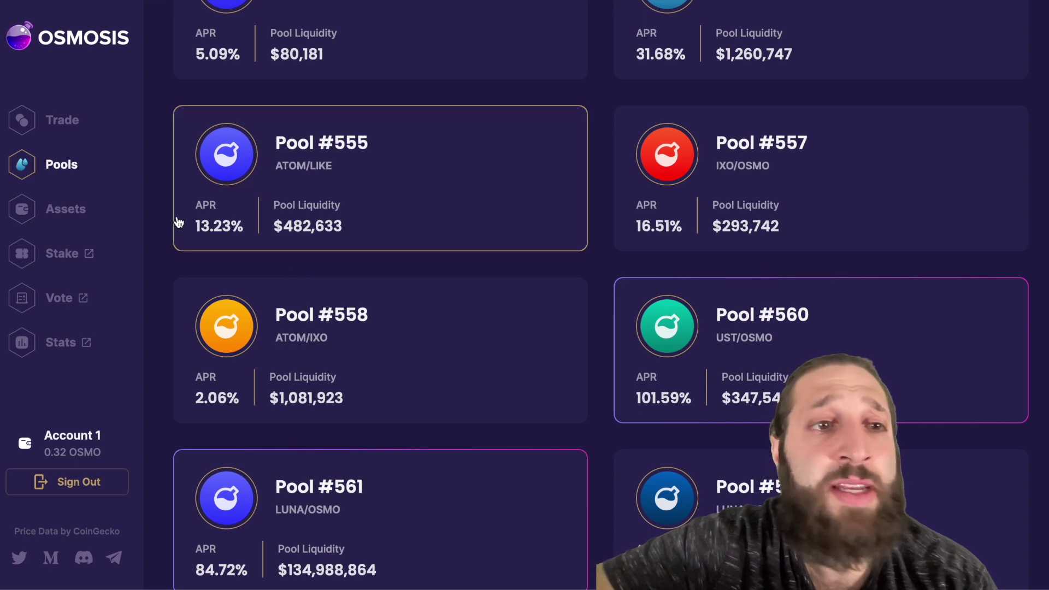
Deposit 3 ATOM from Cosmos Hub into the Osmosis assets by IBC transfer.
{"action": "left_click", "coordinate": [73, 133]}
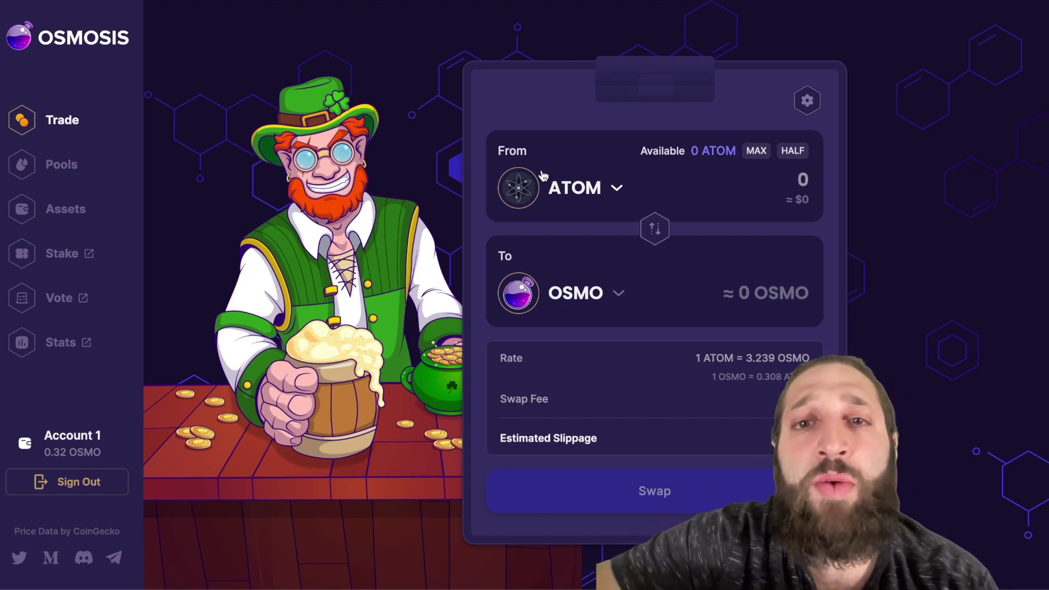
{"action": "left_click", "coordinate": [96, 208]}
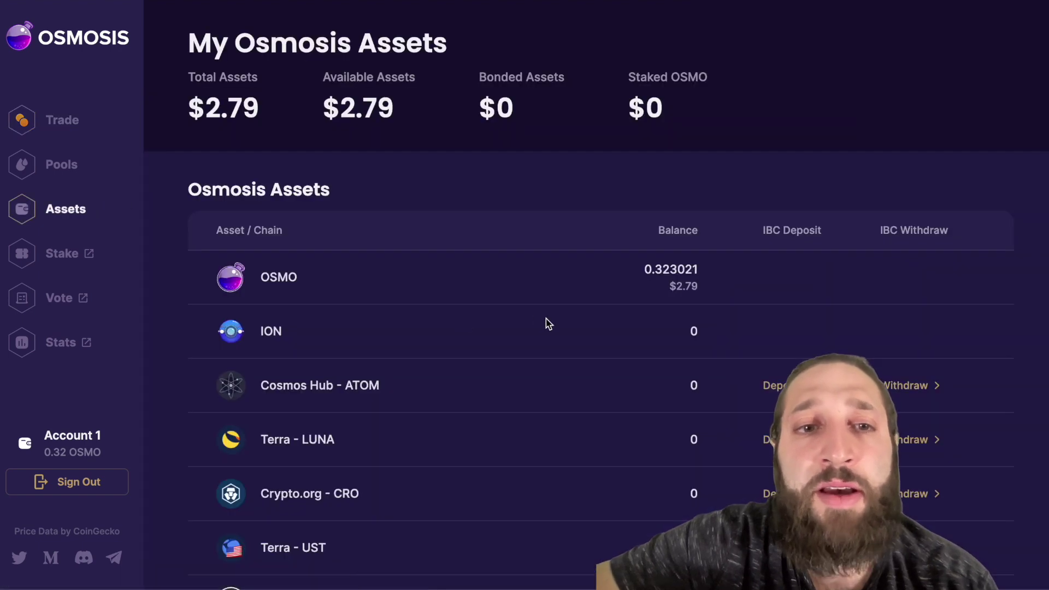
{"action": "scroll", "coordinate": [547, 324], "scroll_direction": "down", "scroll_amount": 2}
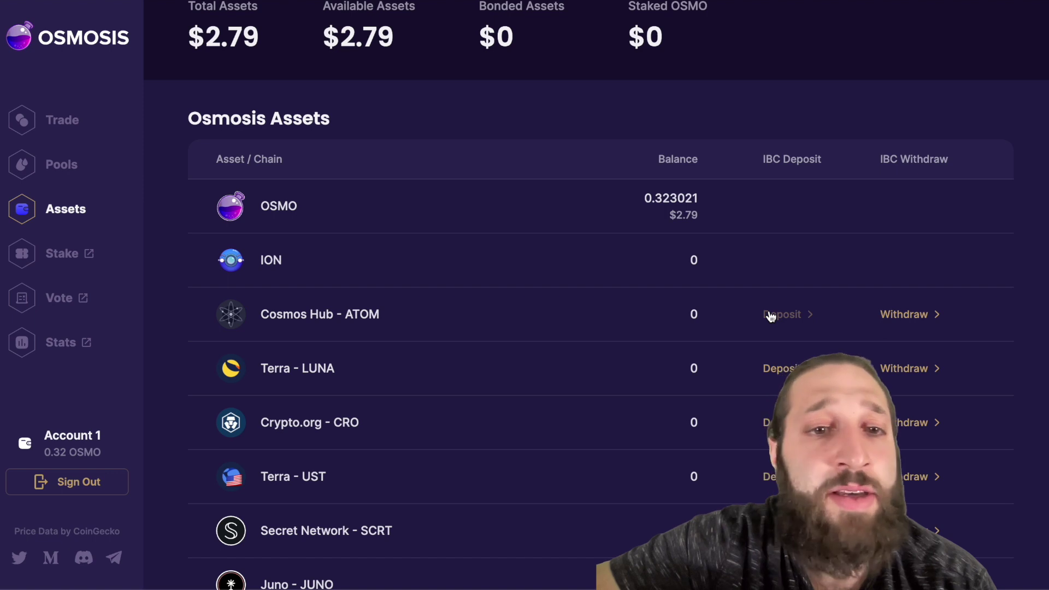
{"action": "left_click", "coordinate": [795, 325]}
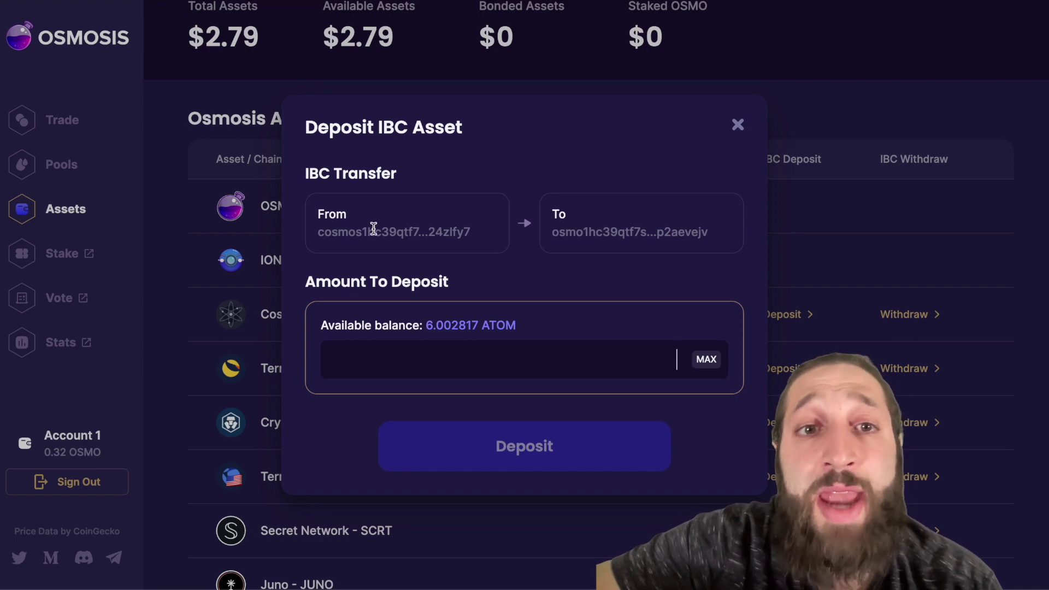
{"action": "left_click", "coordinate": [547, 359]}
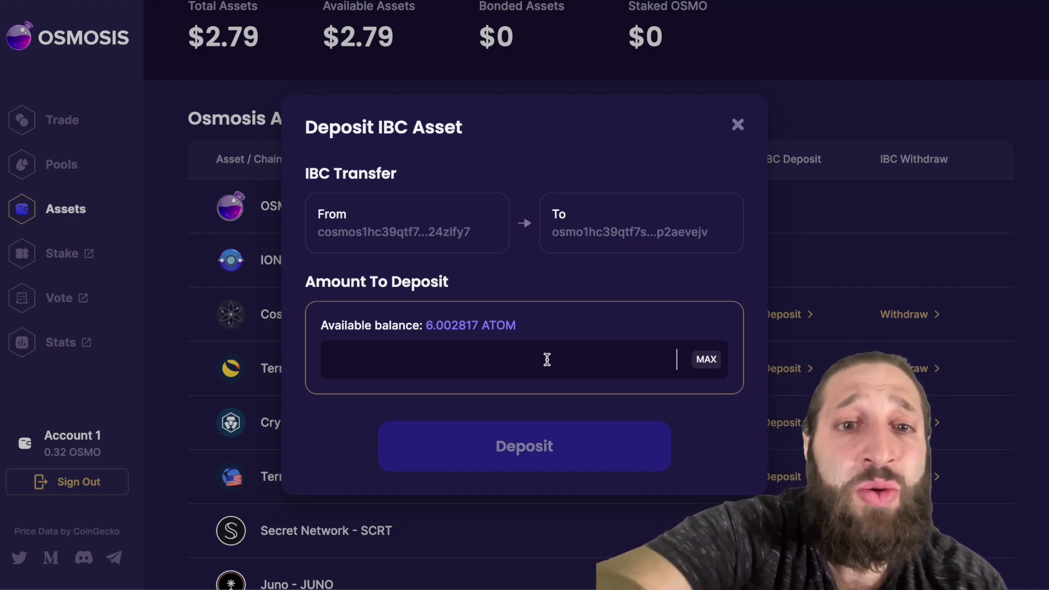
{"action": "type", "text": "3"}
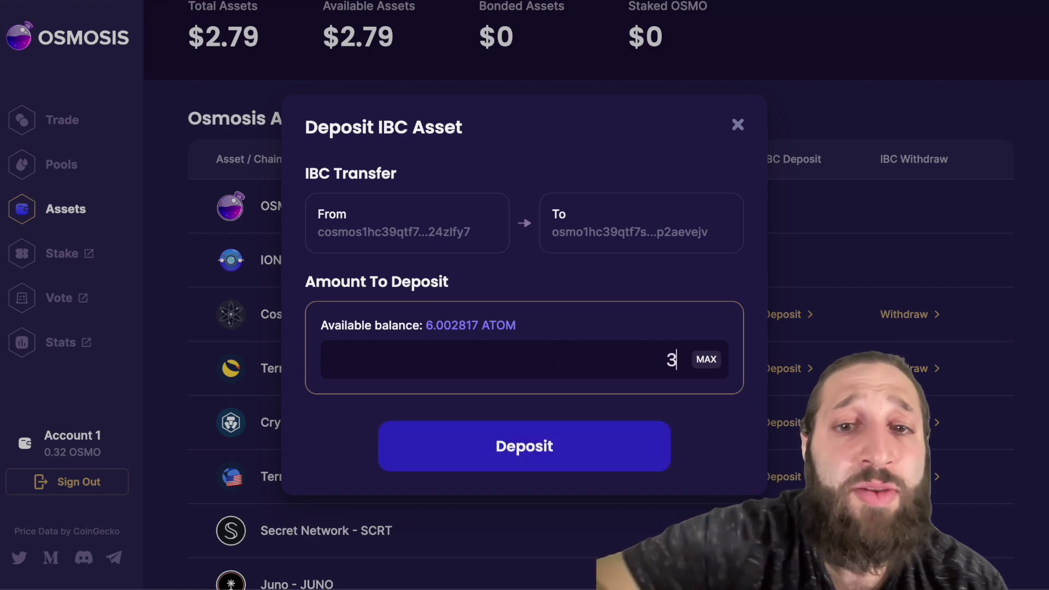
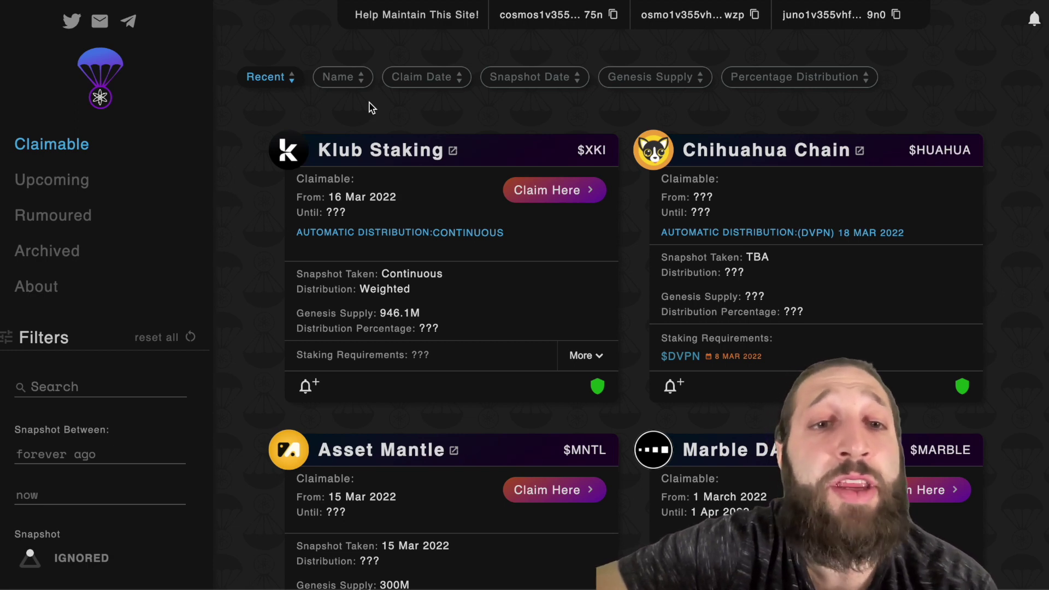
Examine the claimable Cosmos airdrops for claim dates and staking requirements, including the Game Hub airdrop and those requiring staked ATOM.
{"action": "scroll", "coordinate": [394, 159], "scroll_direction": "down", "scroll_amount": 3}
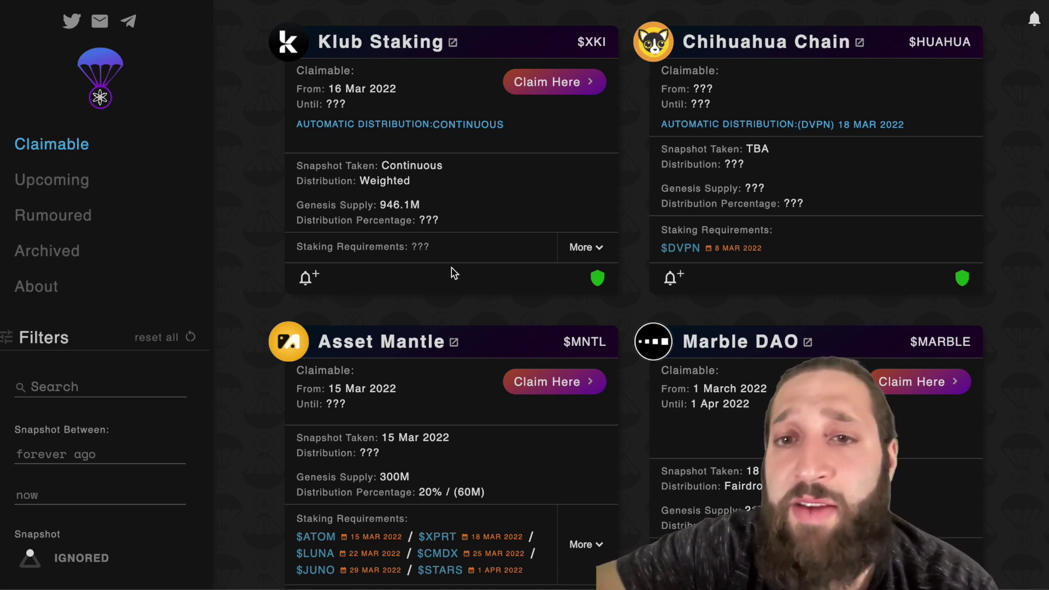
{"action": "scroll", "coordinate": [490, 303], "scroll_direction": "down", "scroll_amount": 5}
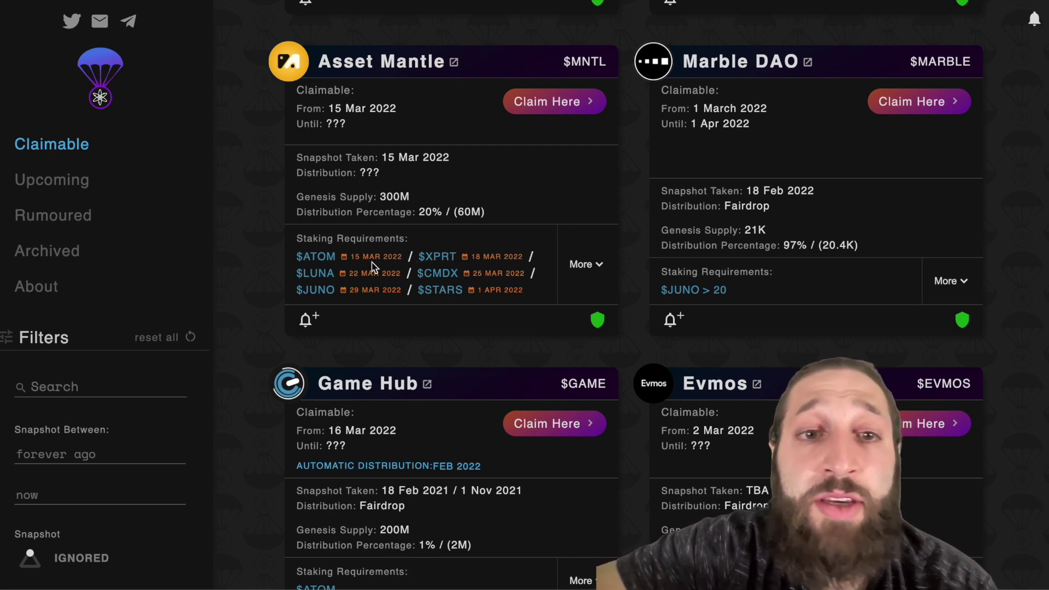
{"action": "scroll", "coordinate": [362, 270], "scroll_direction": "up", "scroll_amount": 5}
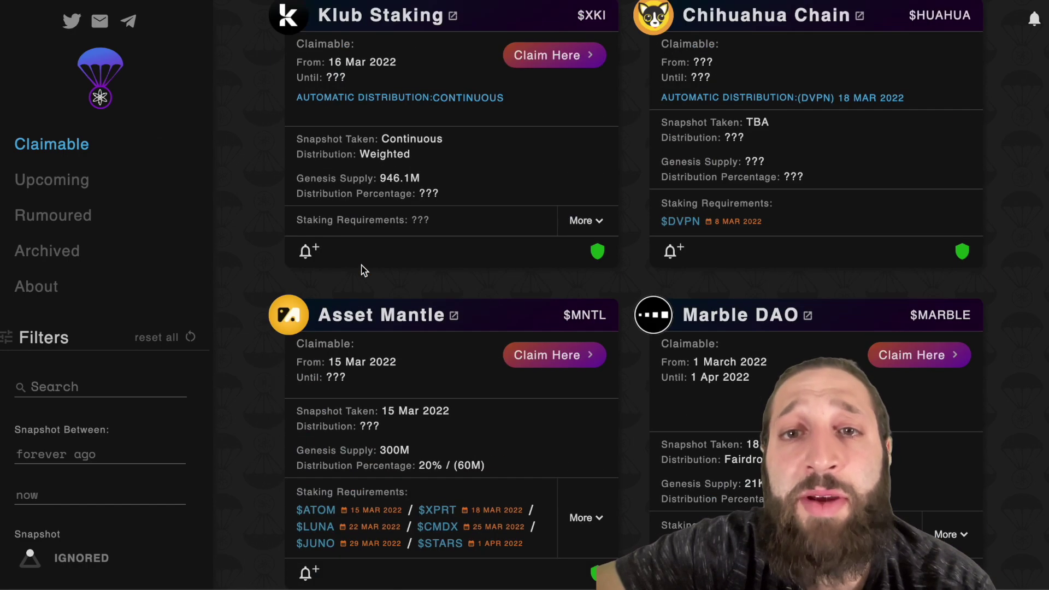
{"action": "scroll", "coordinate": [482, 233], "scroll_direction": "down", "scroll_amount": 10}
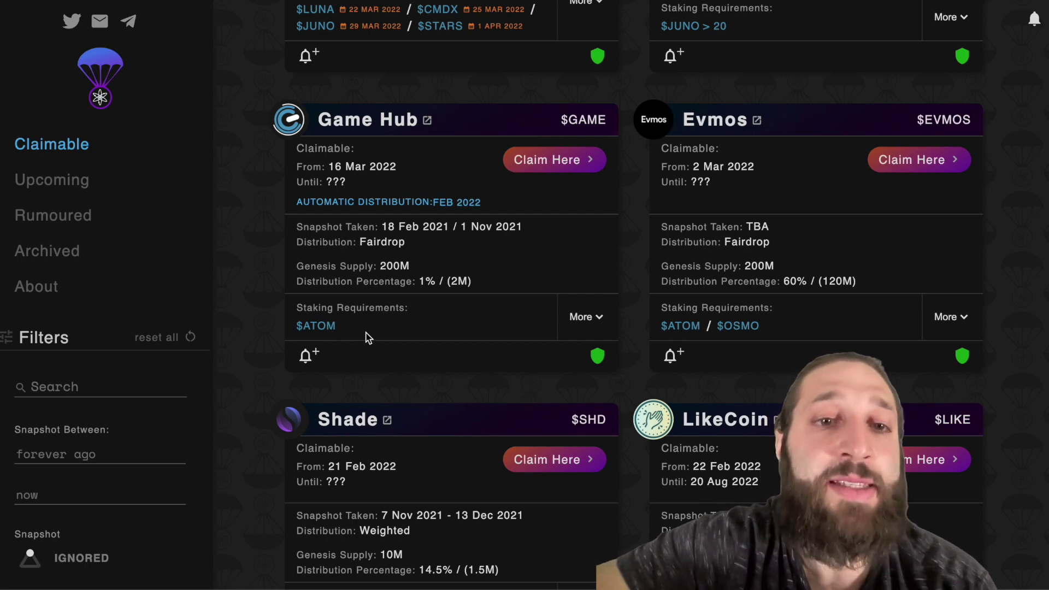
{"action": "left_click", "coordinate": [529, 157]}
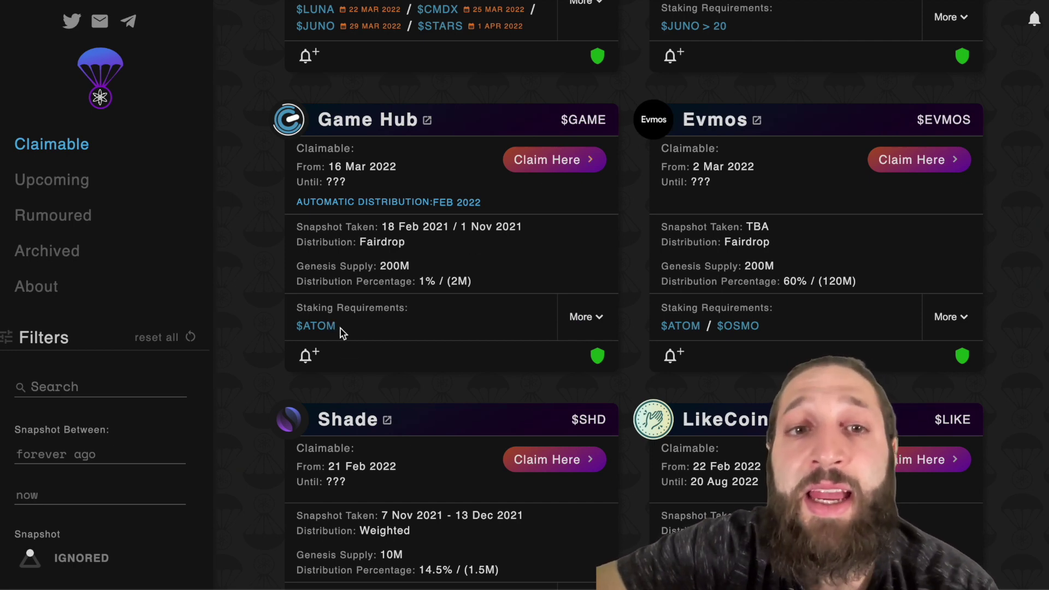
{"action": "scroll", "coordinate": [604, 300], "scroll_direction": "down", "scroll_amount": 7}
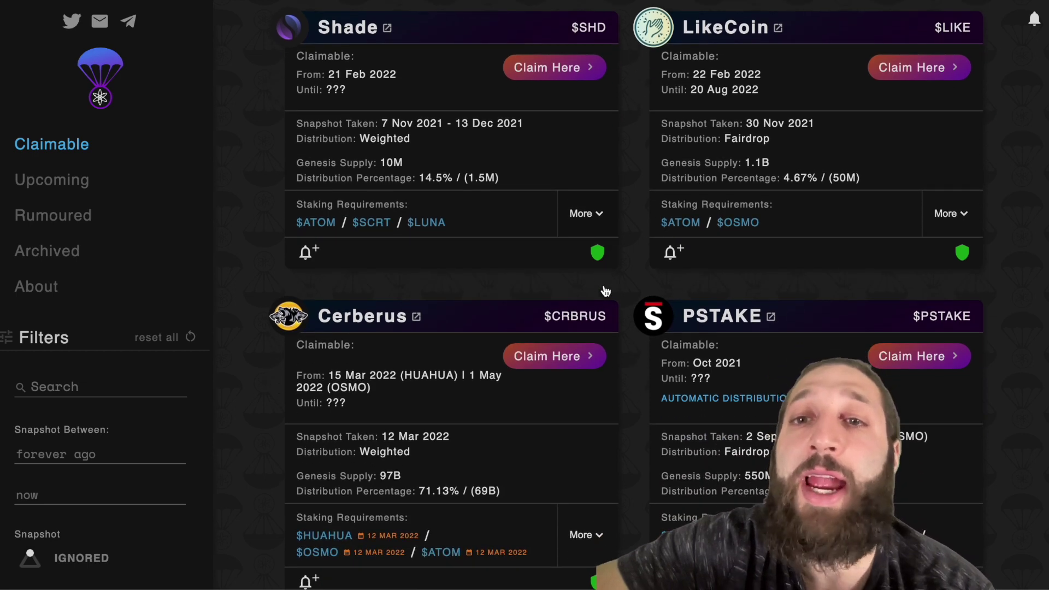
{"action": "scroll", "coordinate": [605, 291], "scroll_direction": "down", "scroll_amount": 5}
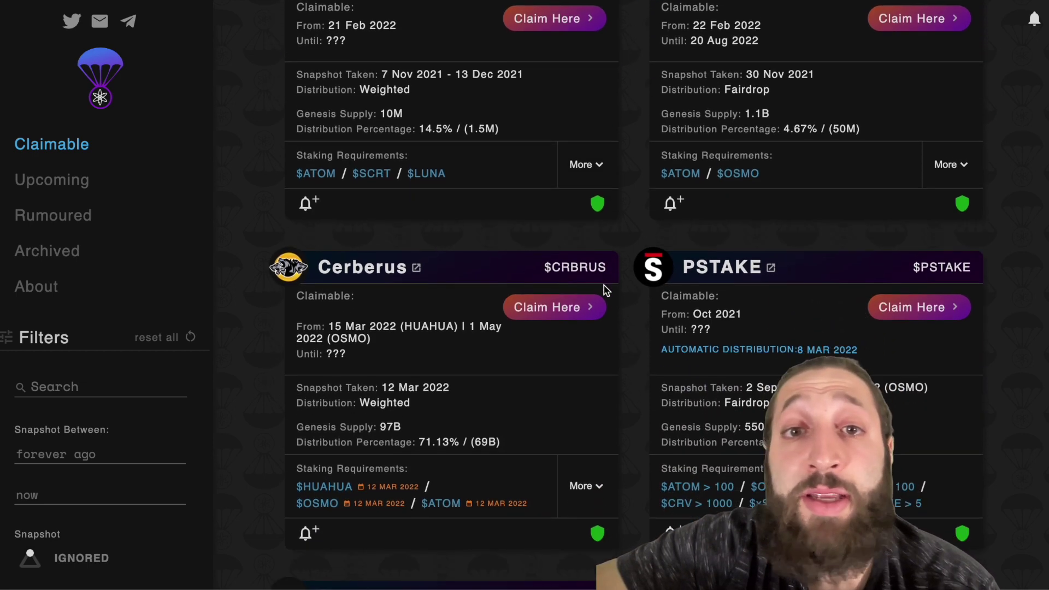
{"action": "scroll", "coordinate": [606, 291], "scroll_direction": "down", "scroll_amount": 7}
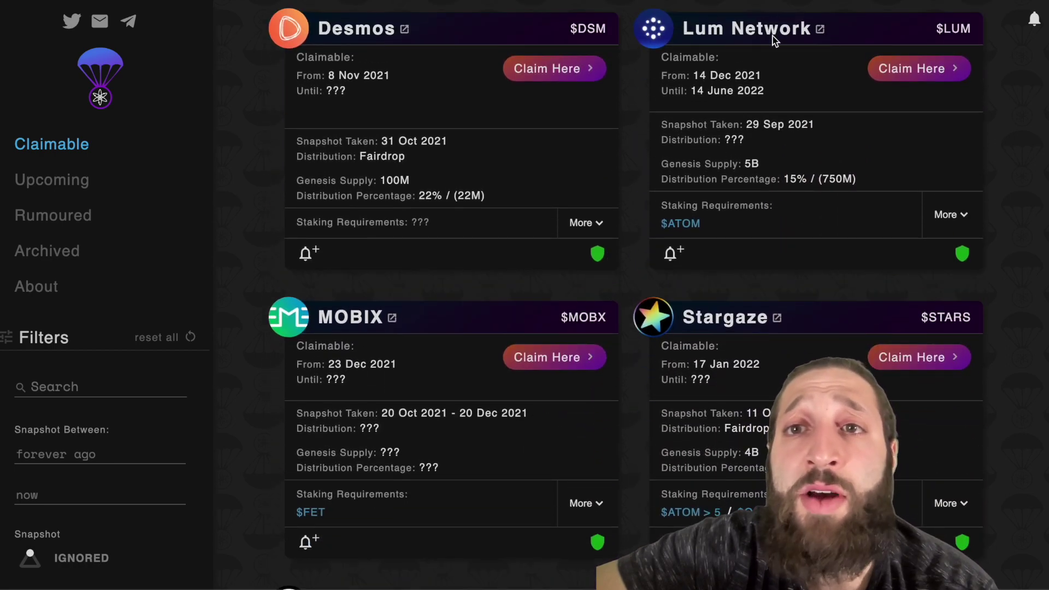
{"action": "scroll", "coordinate": [696, 223], "scroll_direction": "down", "scroll_amount": 6}
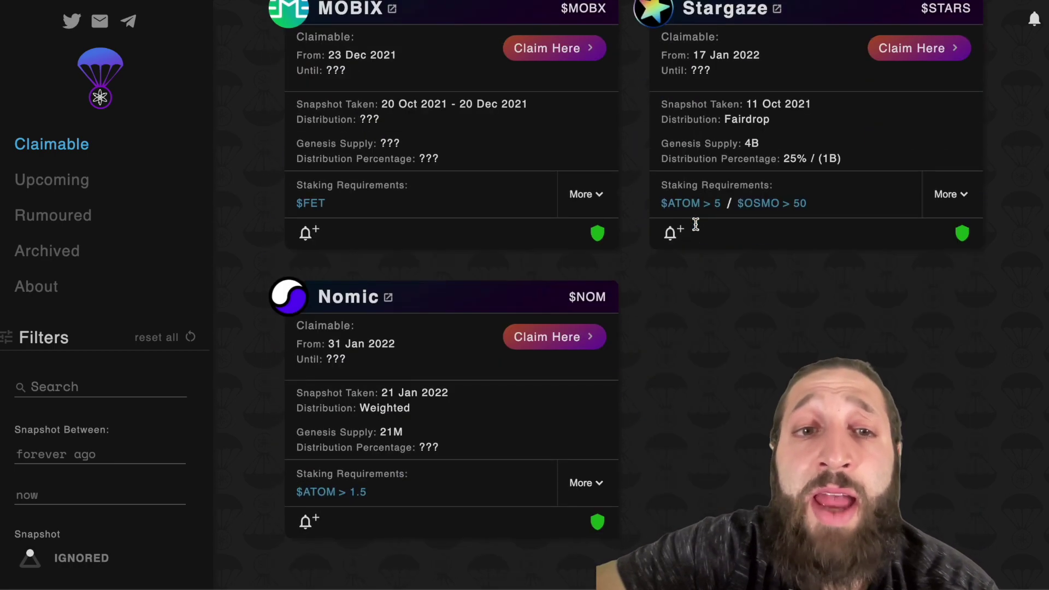
{"action": "scroll", "coordinate": [697, 227], "scroll_direction": "up", "scroll_amount": 9}
{"action": "scroll", "coordinate": [695, 227], "scroll_direction": "up", "scroll_amount": 20}
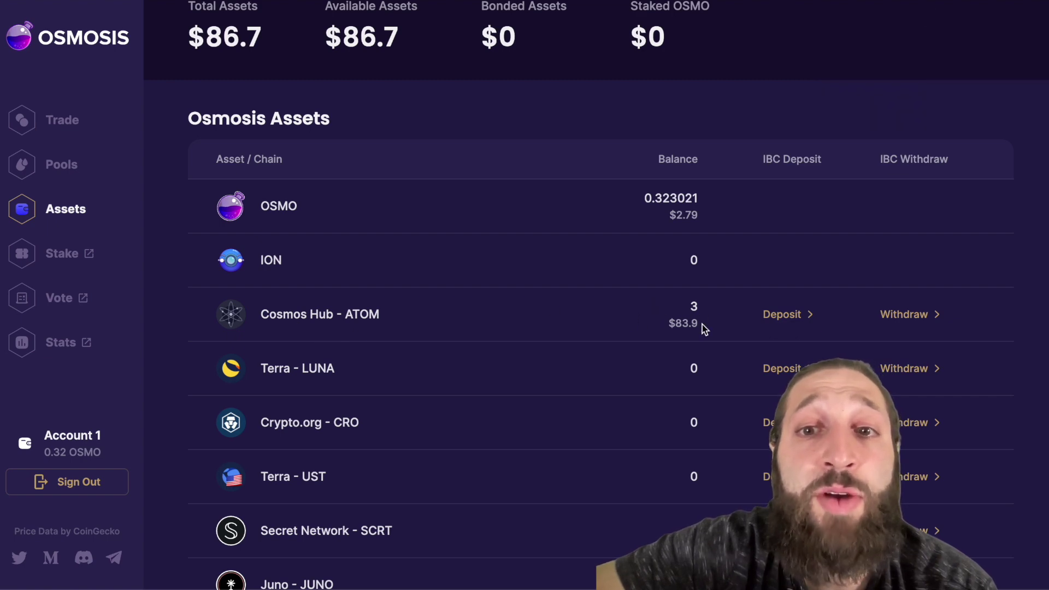
Open the Osmosis token swap with ATOM as the source and enter the maximum amount of 3 ATOM.
{"action": "left_click", "coordinate": [64, 121]}
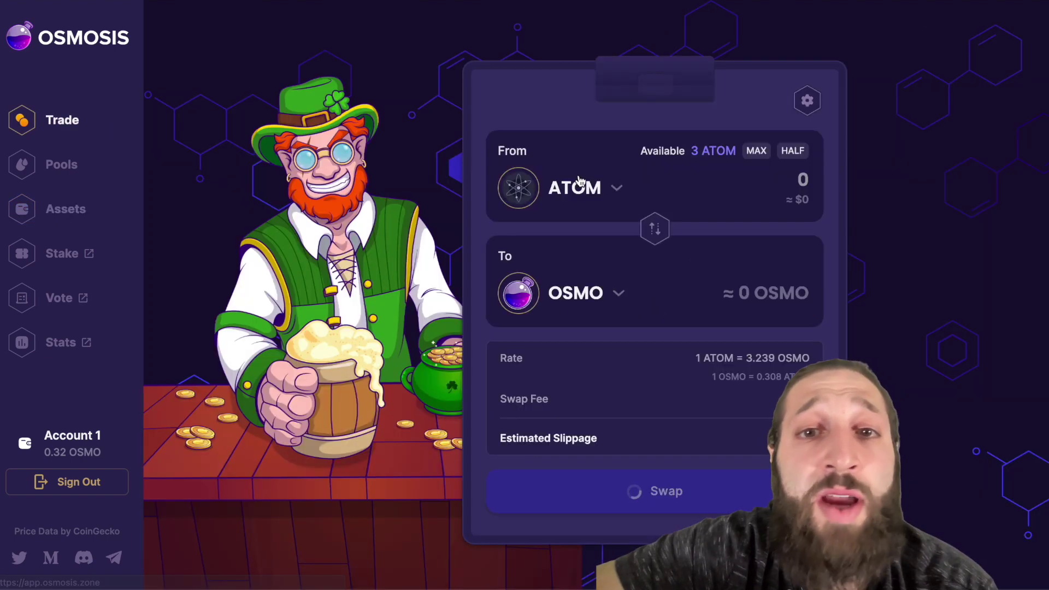
{"action": "left_click", "coordinate": [598, 189]}
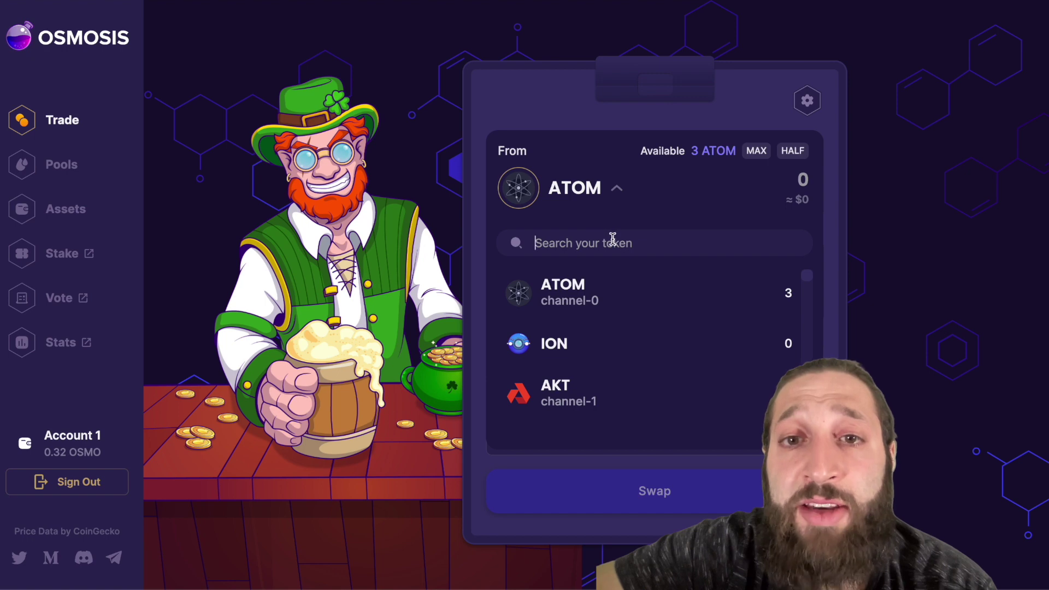
{"action": "left_click", "coordinate": [646, 203]}
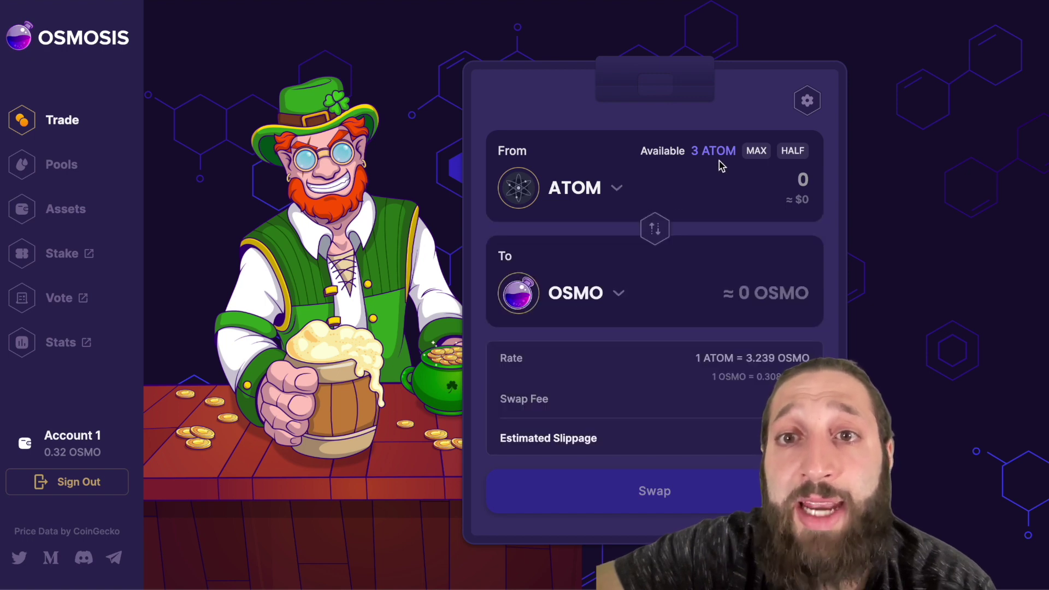
{"action": "left_click", "coordinate": [755, 154]}
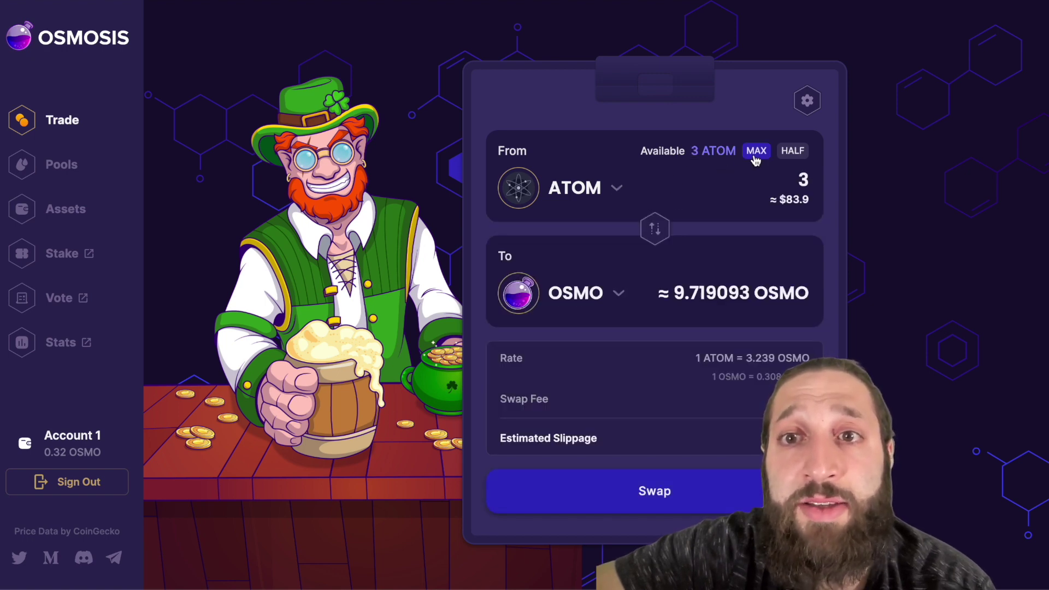
Choose OSMO as the token to receive and set the swap amount to half the balance, 1.5 ATOM.
{"action": "left_click", "coordinate": [569, 295]}
{"action": "scroll", "coordinate": [587, 403], "scroll_direction": "down", "scroll_amount": 1}
{"action": "scroll", "coordinate": [587, 403], "scroll_direction": "down", "scroll_amount": 5}
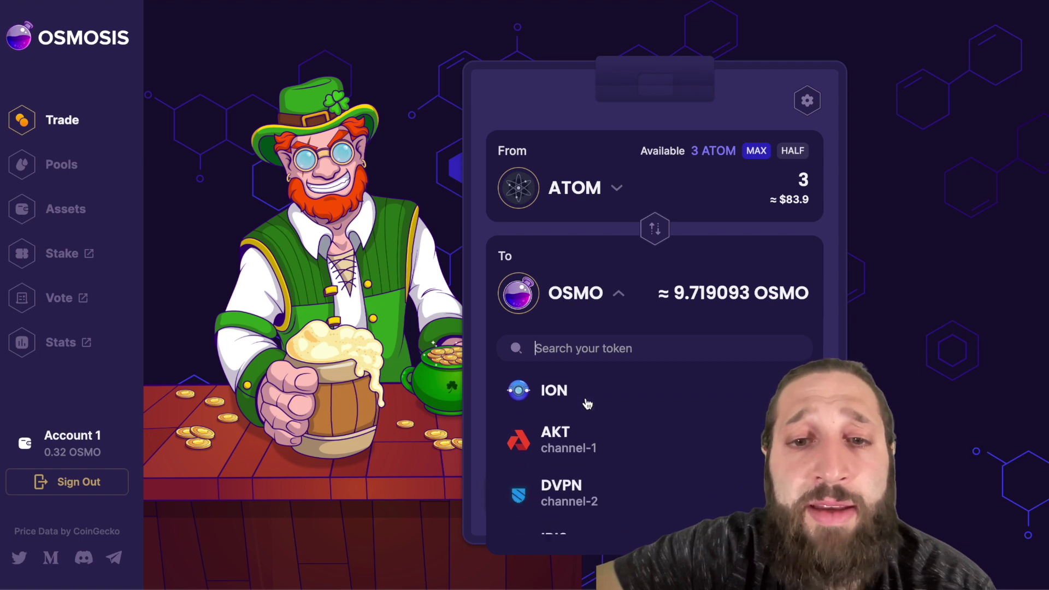
{"action": "scroll", "coordinate": [588, 403], "scroll_direction": "up", "scroll_amount": 2}
{"action": "scroll", "coordinate": [587, 403], "scroll_direction": "up", "scroll_amount": 3}
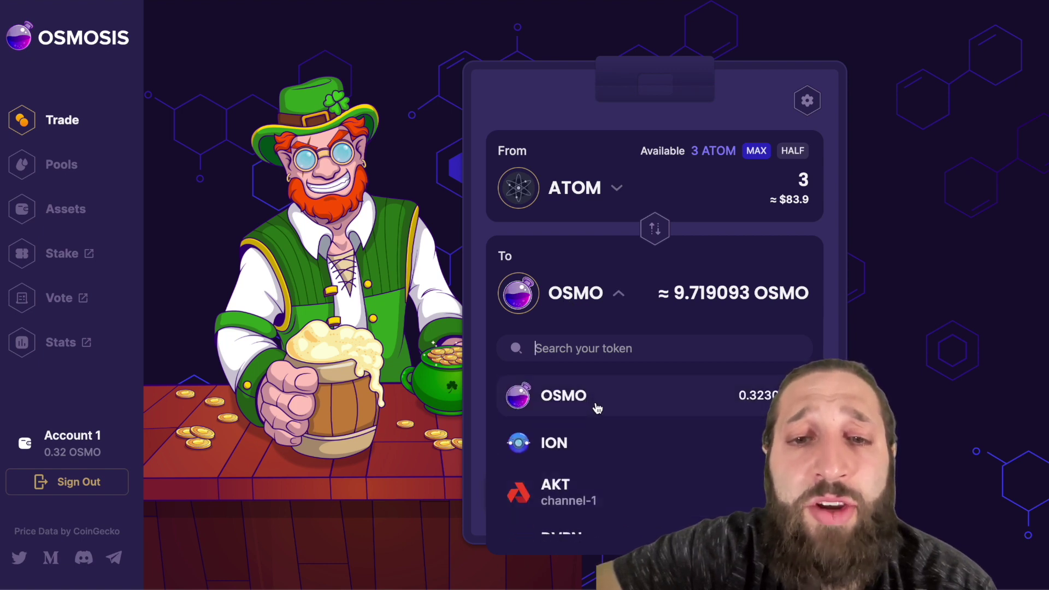
{"action": "left_click", "coordinate": [595, 405]}
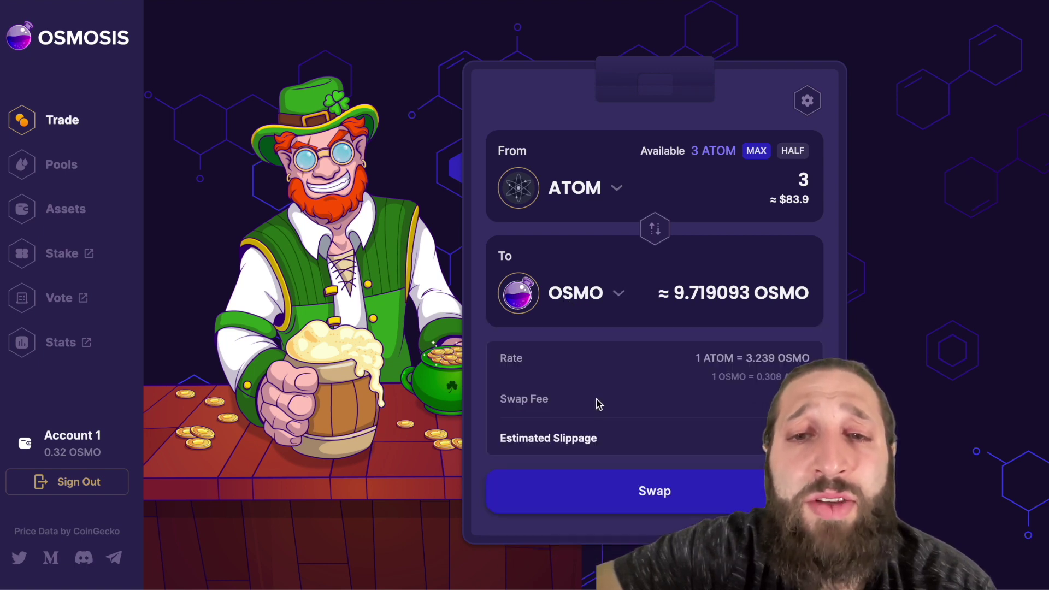
{"action": "left_click", "coordinate": [792, 157]}
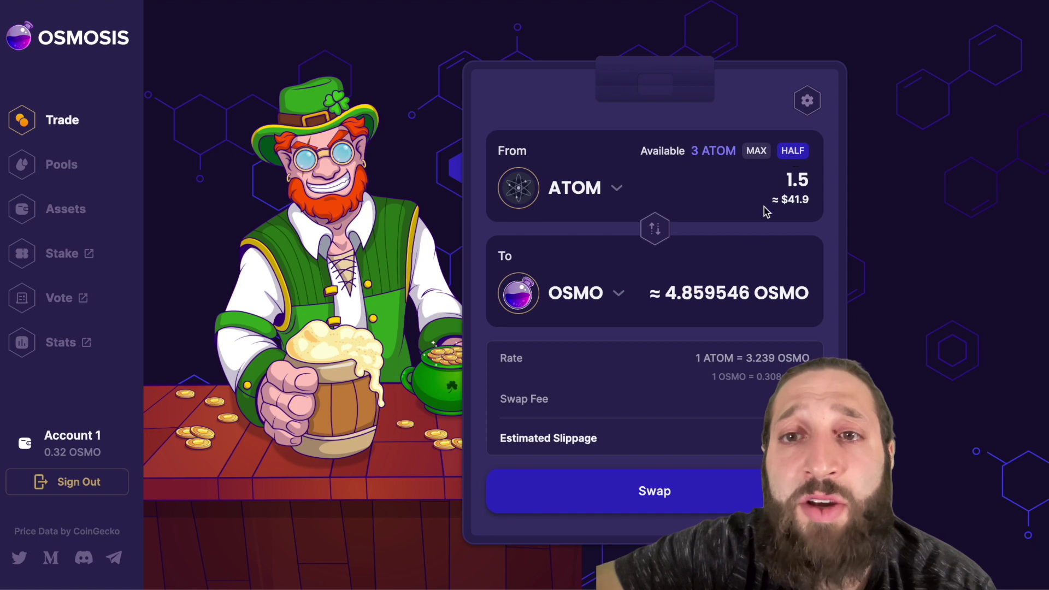
Submit the swap of 1.5 ATOM for OSMO and approve the transaction in the wallet with the average fee.
{"action": "left_click", "coordinate": [664, 496]}
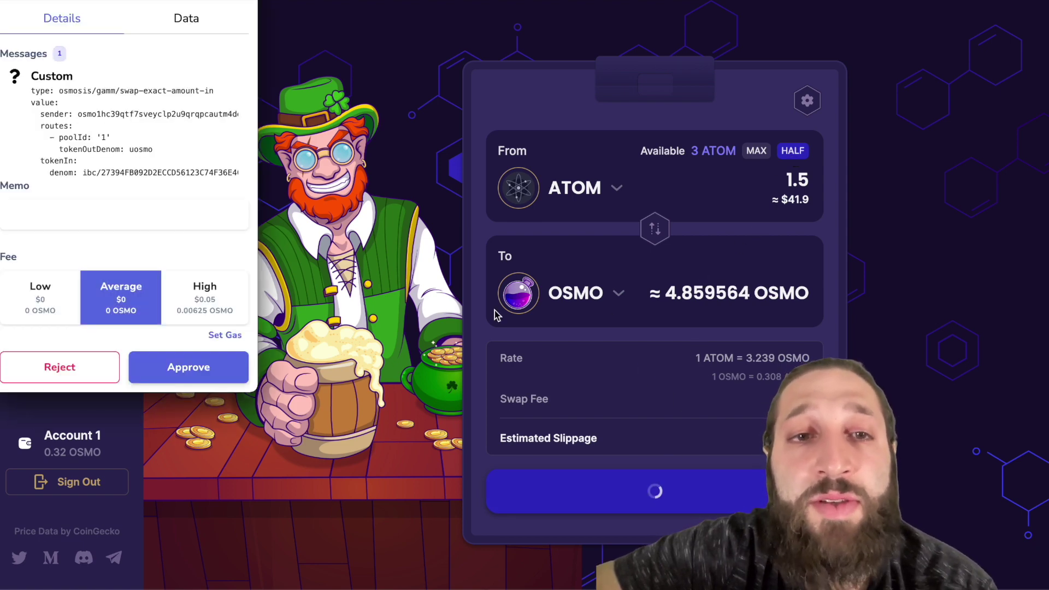
{"action": "left_click", "coordinate": [183, 365]}
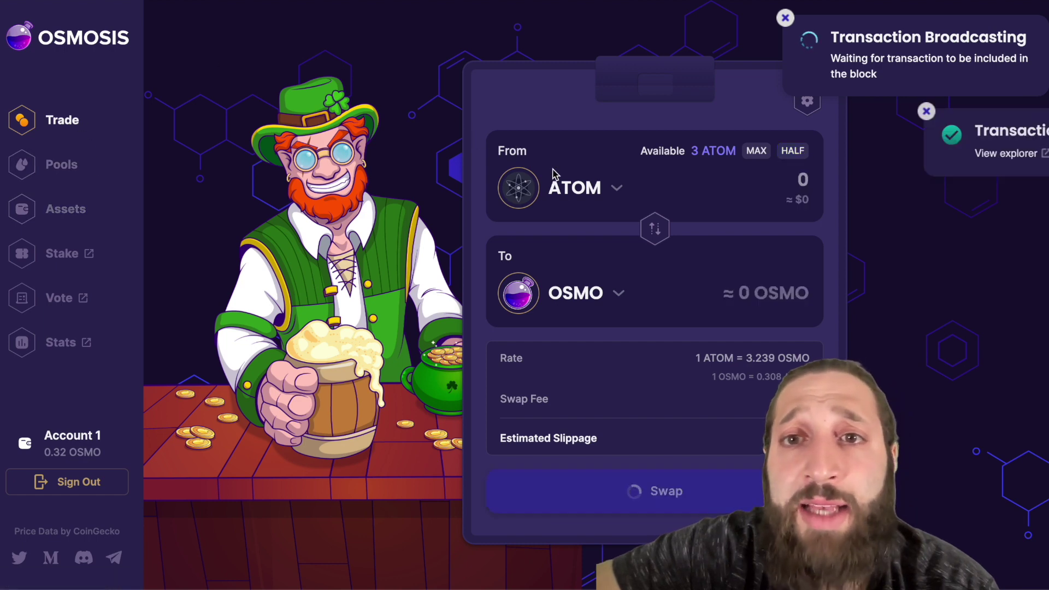
Browse the tokens available as swap source, filtering by "us" and "u" and also looking through the unfiltered list.
{"action": "left_click", "coordinate": [587, 188]}
{"action": "scroll", "coordinate": [588, 310], "scroll_direction": "down", "scroll_amount": 20}
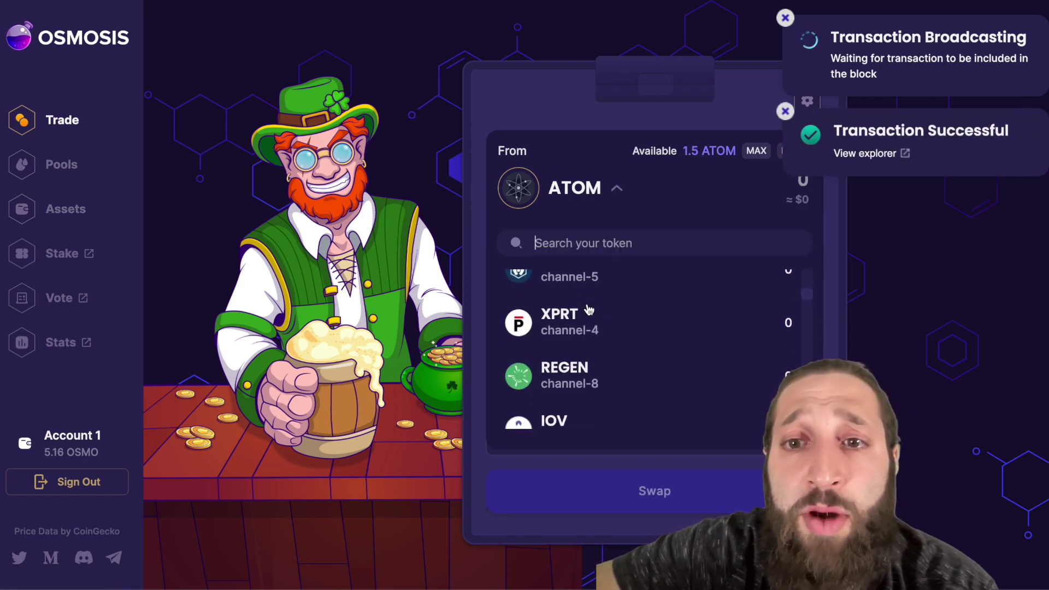
{"action": "left_click", "coordinate": [607, 241]}
{"action": "type", "text": "us"}
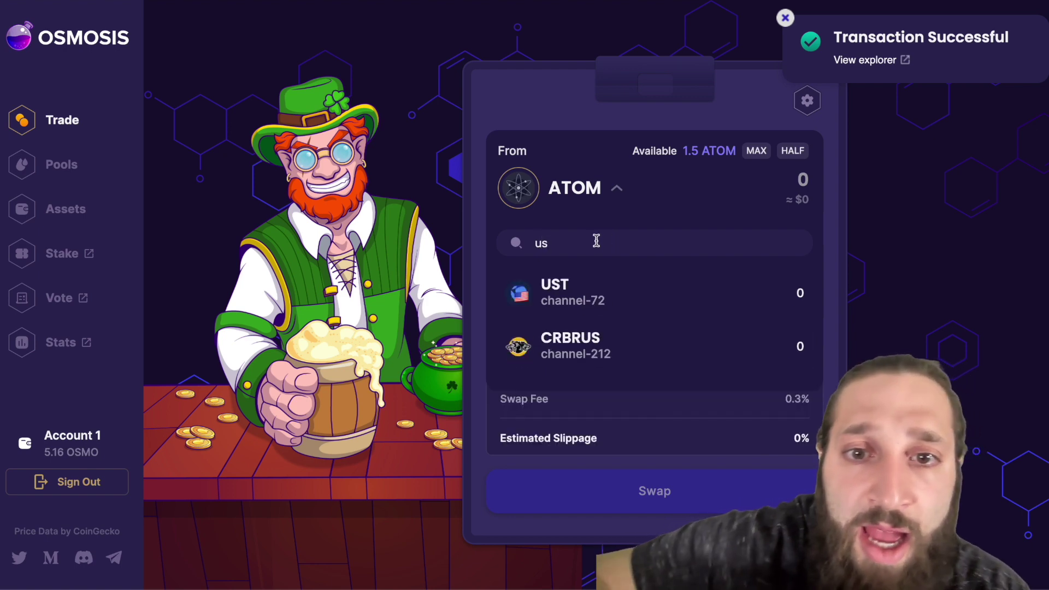
{"action": "key", "text": "BackSpace"}
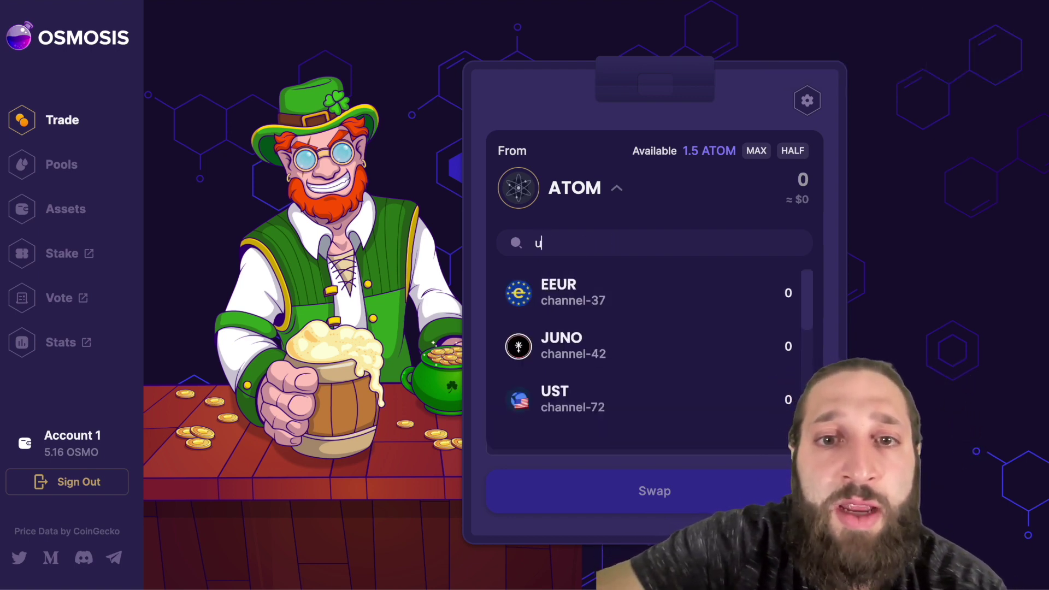
{"action": "scroll", "coordinate": [613, 309], "scroll_direction": "down", "scroll_amount": 5}
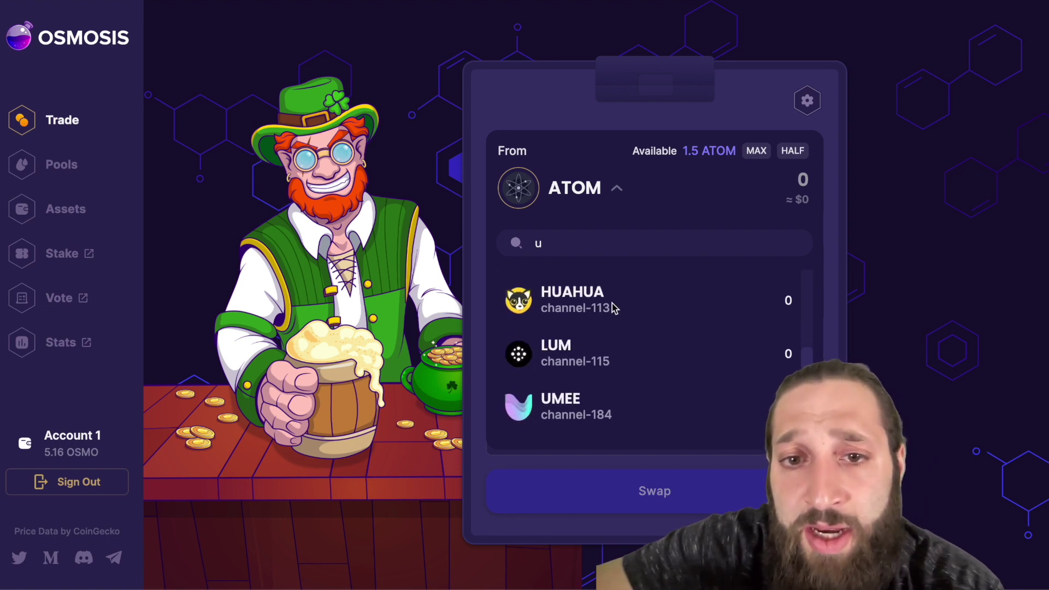
{"action": "scroll", "coordinate": [614, 309], "scroll_direction": "up", "scroll_amount": 5}
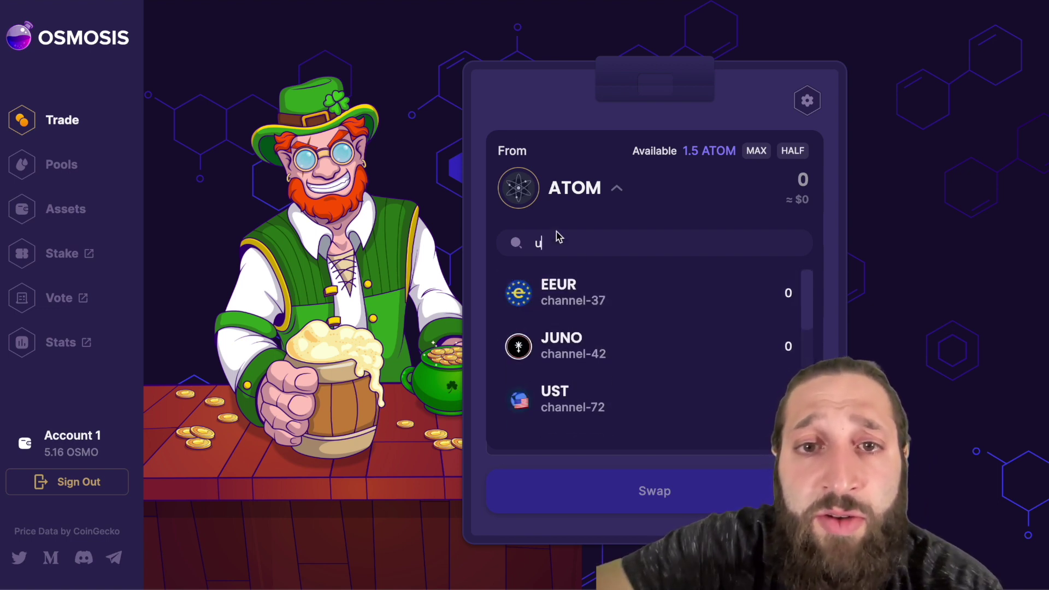
{"action": "key", "text": "BackSpace"}
{"action": "scroll", "coordinate": [615, 358], "scroll_direction": "down", "scroll_amount": 10}
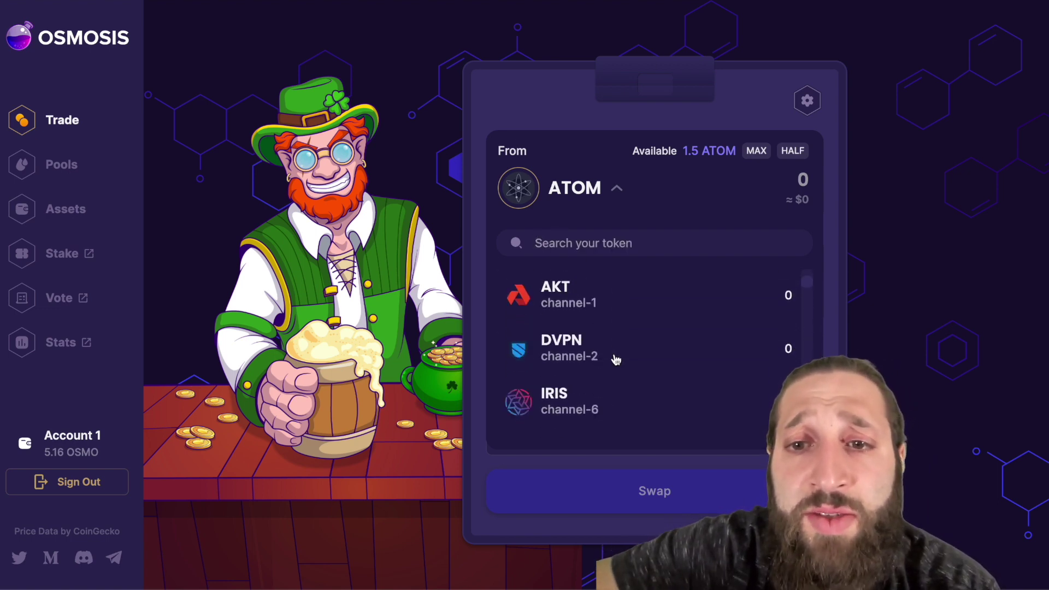
{"action": "scroll", "coordinate": [615, 359], "scroll_direction": "down", "scroll_amount": 10}
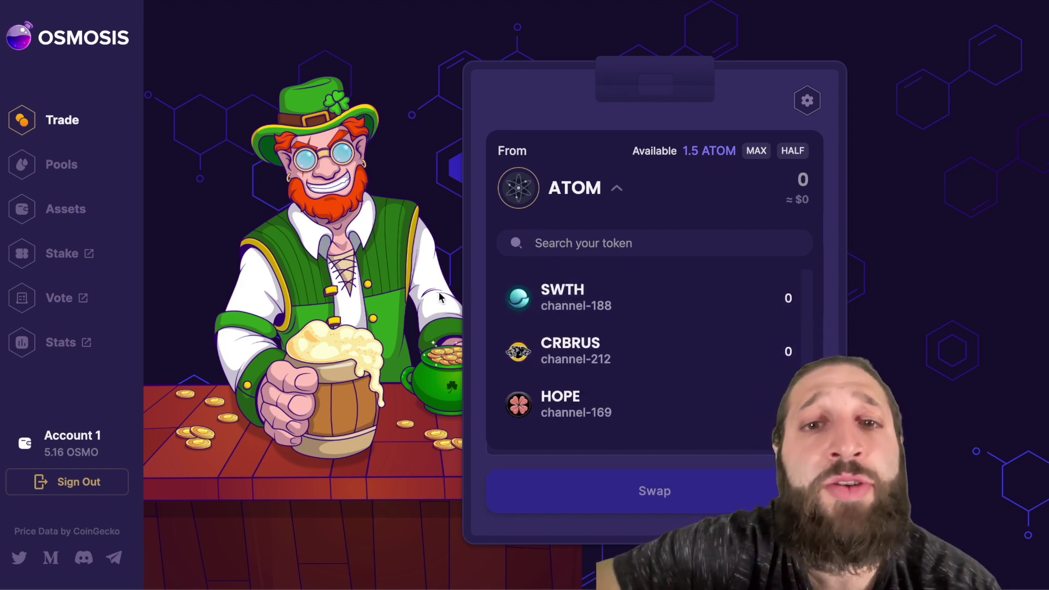
{"action": "left_click", "coordinate": [473, 247]}
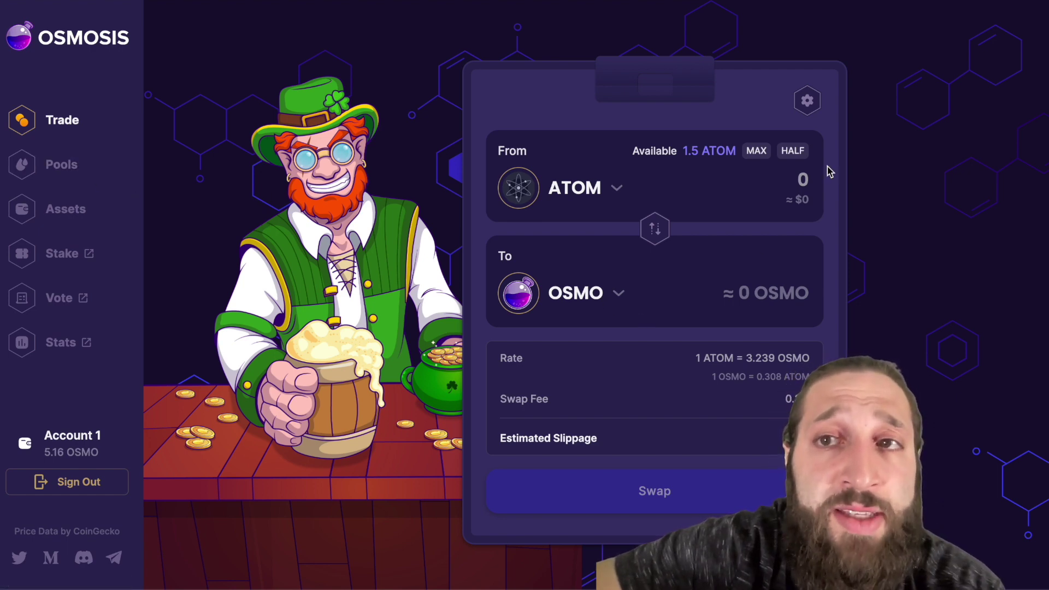
Add 1 ATOM and the matching amount of OSMO as liquidity to the ATOM/OSMO Pool #1 and approve the transaction.
{"action": "left_click", "coordinate": [48, 176]}
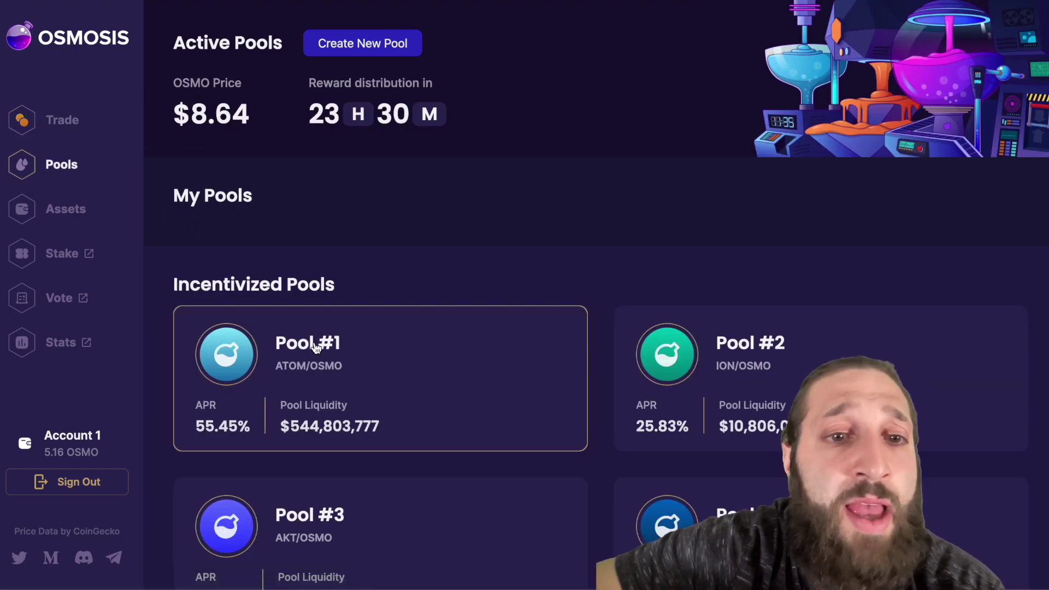
{"action": "left_click", "coordinate": [325, 384]}
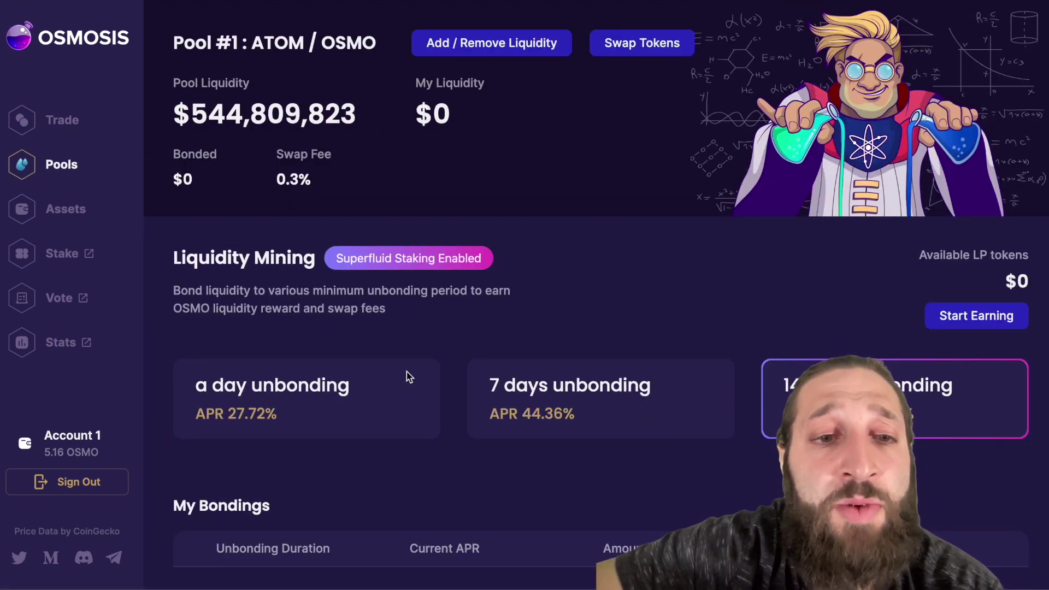
{"action": "left_click", "coordinate": [507, 42]}
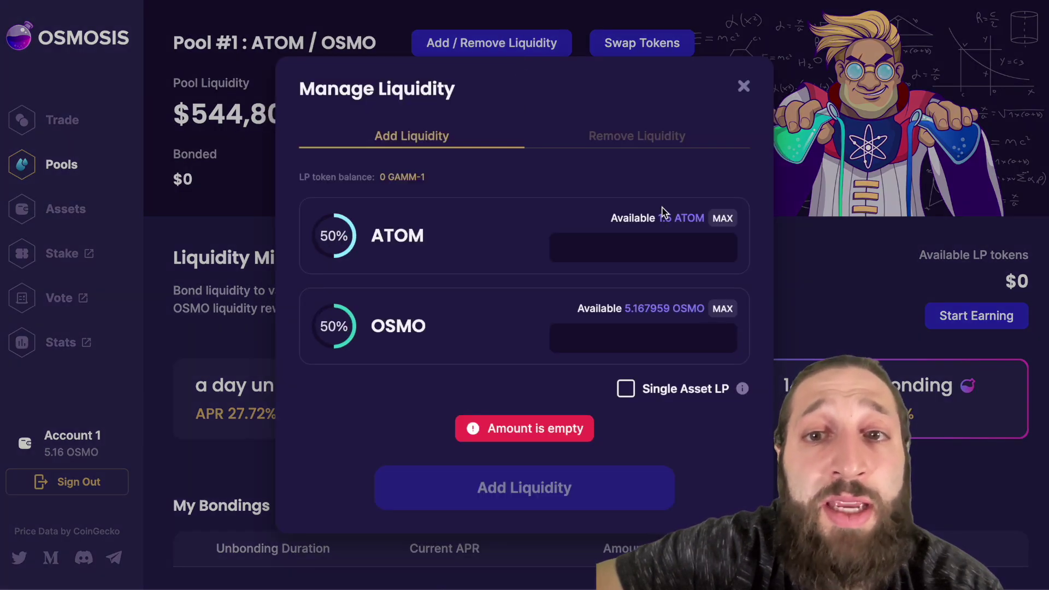
{"action": "left_click", "coordinate": [698, 238]}
{"action": "type", "text": "1"}
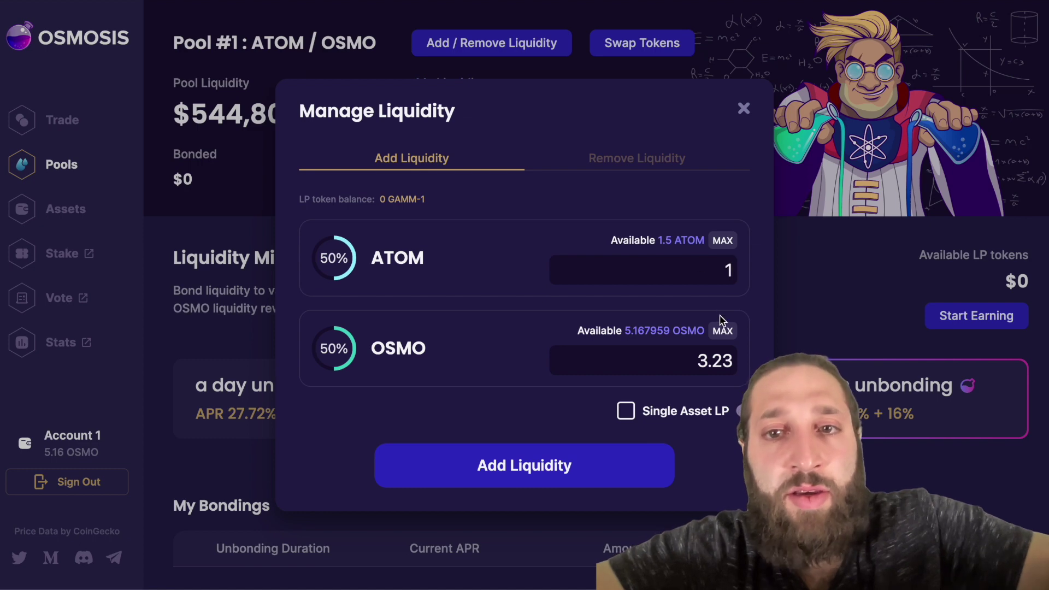
{"action": "left_click", "coordinate": [611, 473]}
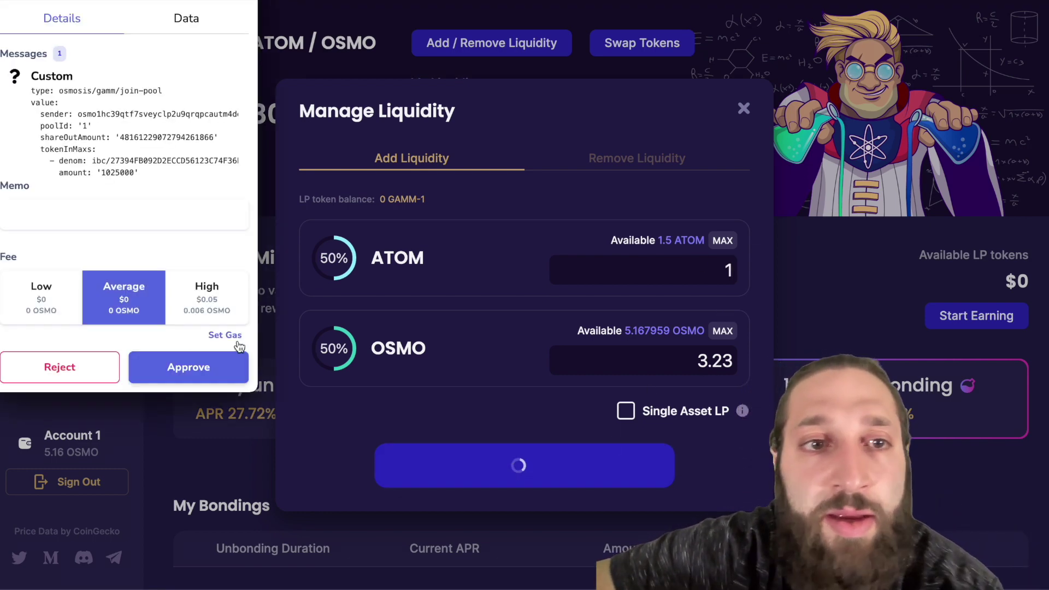
{"action": "left_click", "coordinate": [167, 372]}
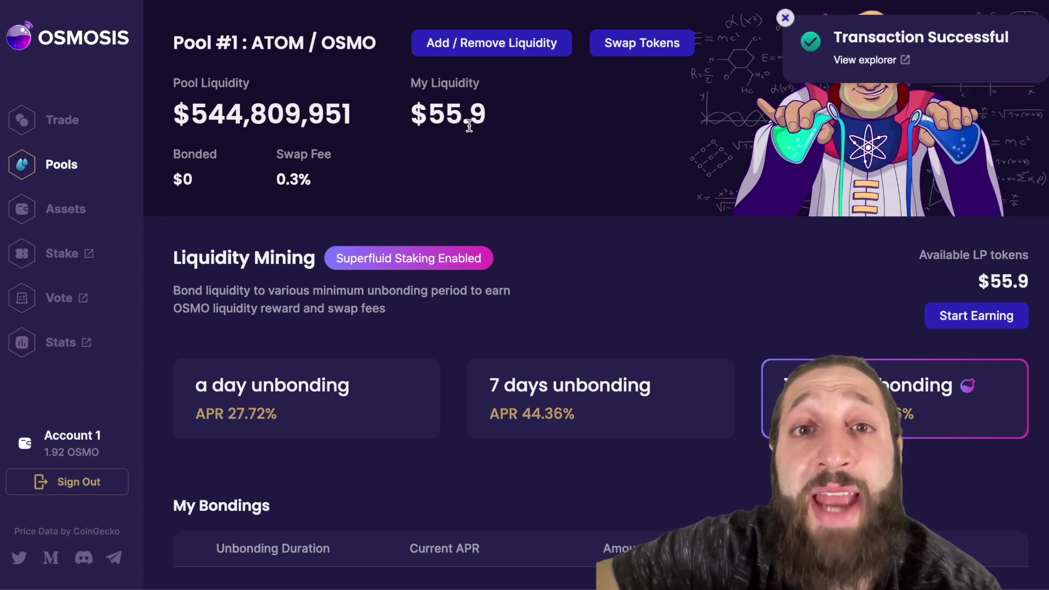
Start bonding the pool's LP tokens for 14 days with Superfluid Stake enabled, using the maximum available amount.
{"action": "left_click", "coordinate": [967, 320]}
{"action": "left_click", "coordinate": [721, 389]}
{"action": "left_click", "coordinate": [722, 390]}
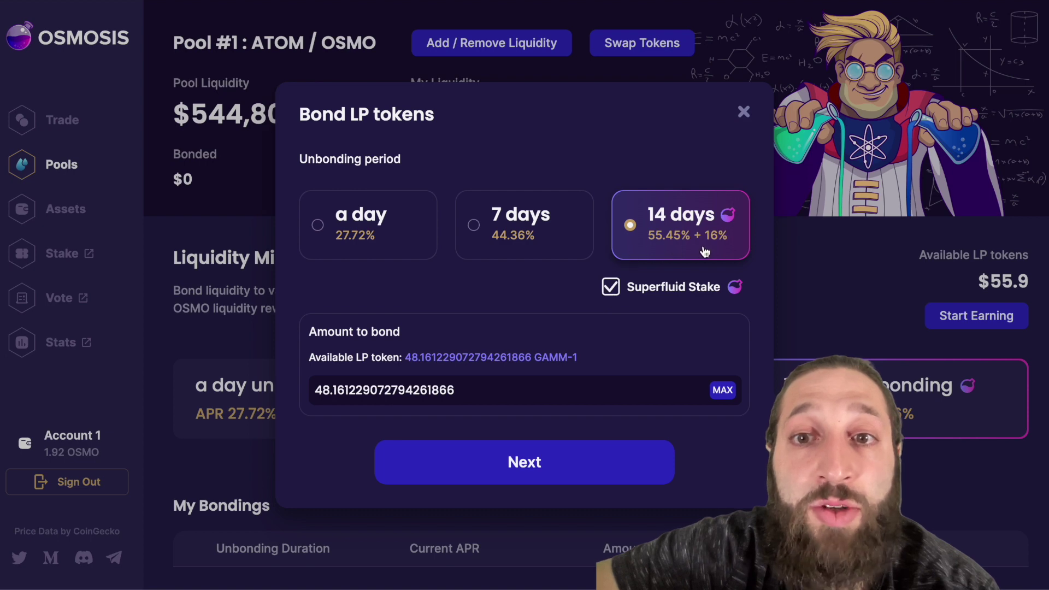
Choose #decentralizehk as superfluid validator, bond and stake the LP tokens, approve the transaction, and review the pool's superfluid staking details.
{"action": "left_click", "coordinate": [562, 472]}
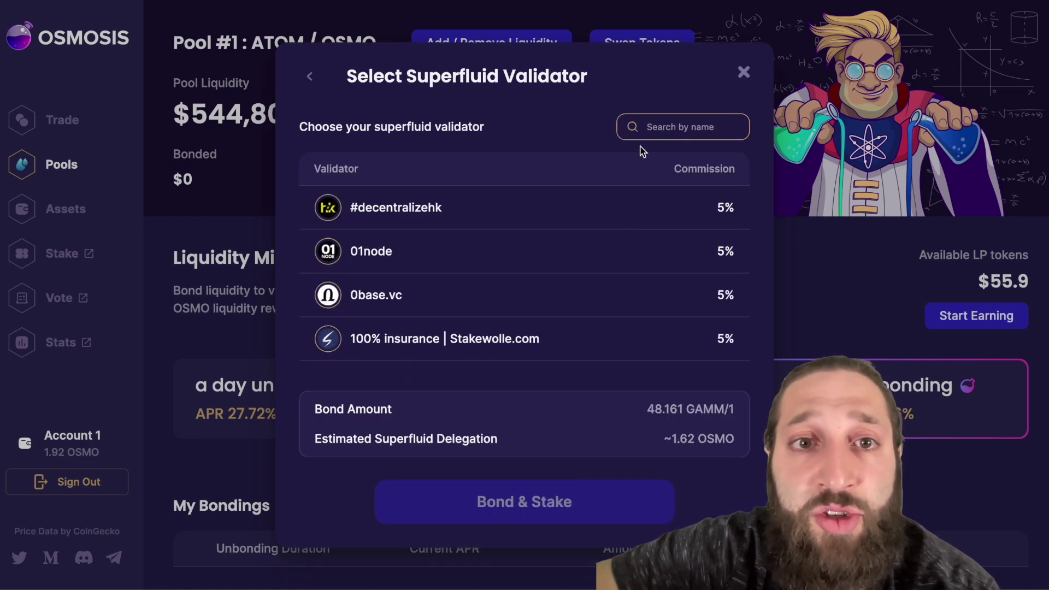
{"action": "left_click", "coordinate": [488, 220]}
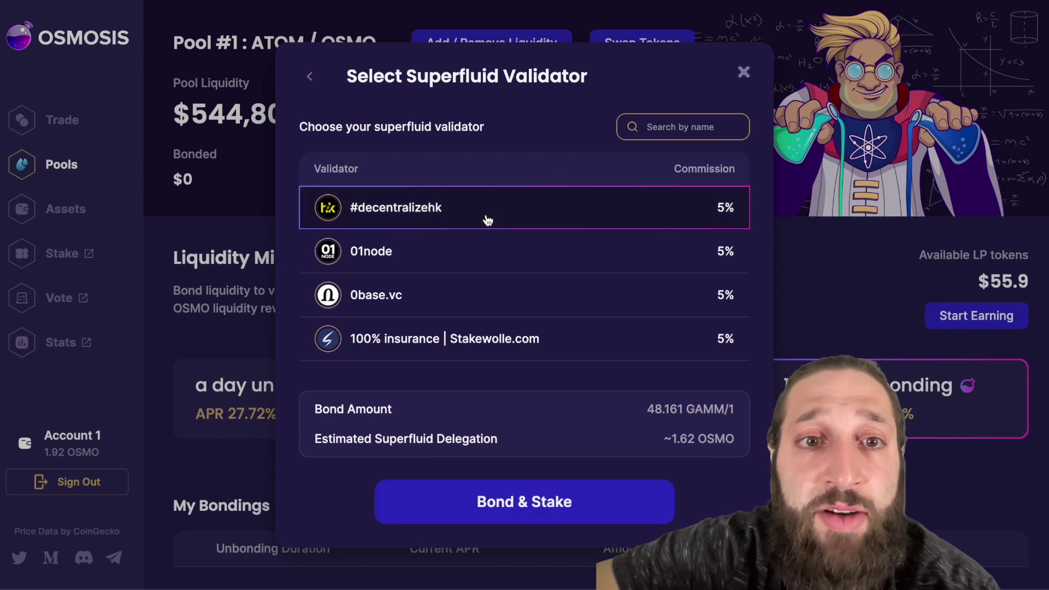
{"action": "left_click", "coordinate": [514, 504]}
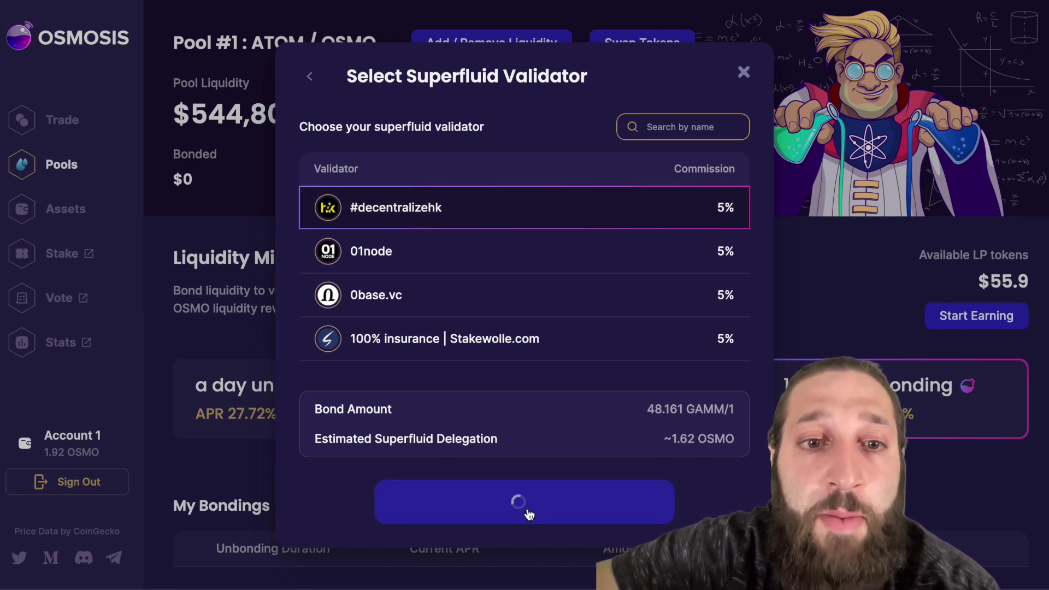
{"action": "left_click", "coordinate": [189, 368]}
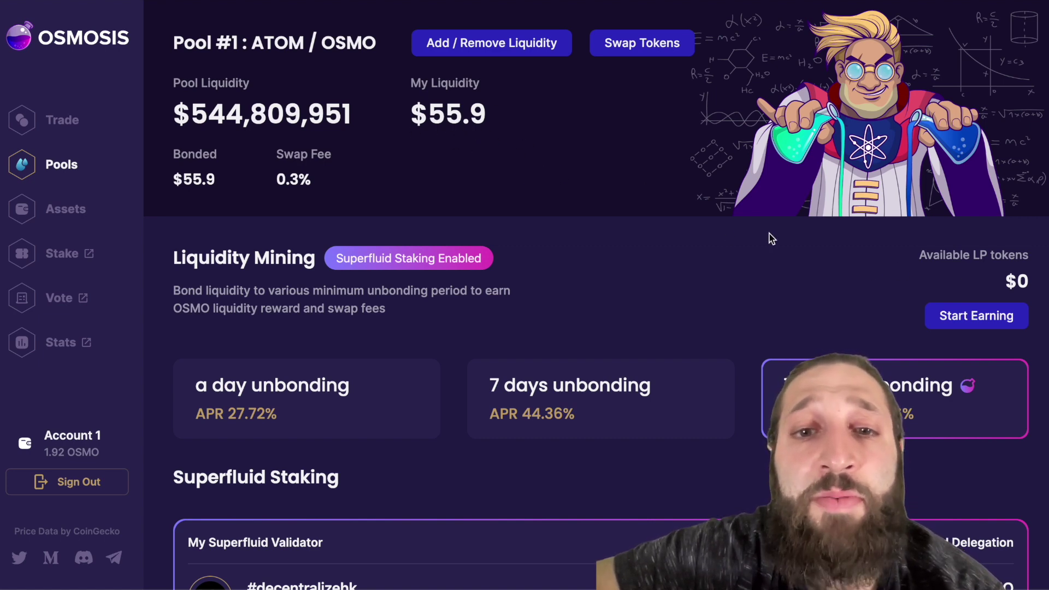
{"action": "scroll", "coordinate": [714, 238], "scroll_direction": "down", "scroll_amount": 3}
{"action": "scroll", "coordinate": [716, 235], "scroll_direction": "up", "scroll_amount": 4}
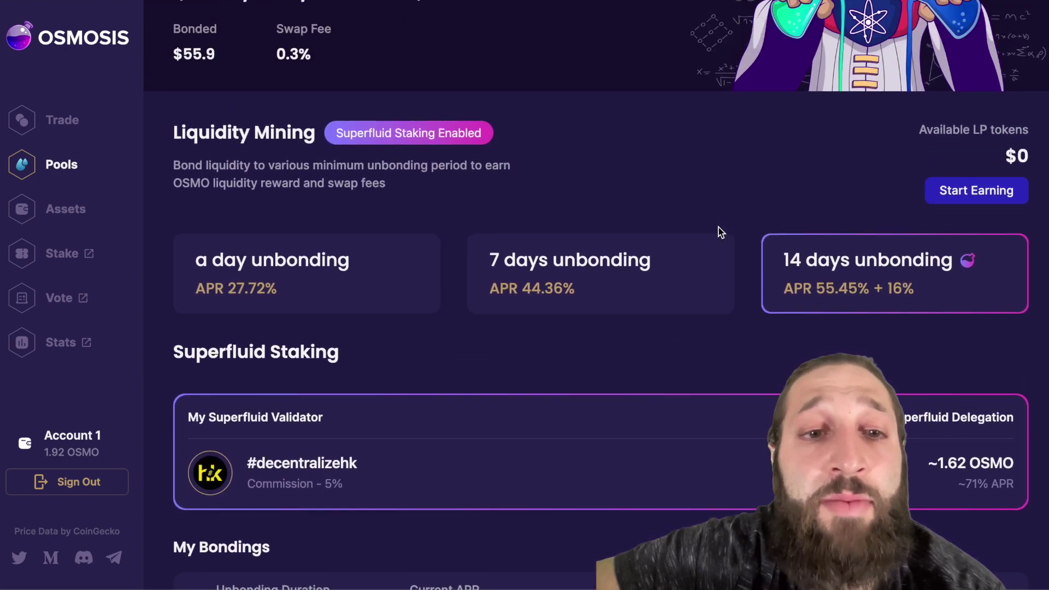